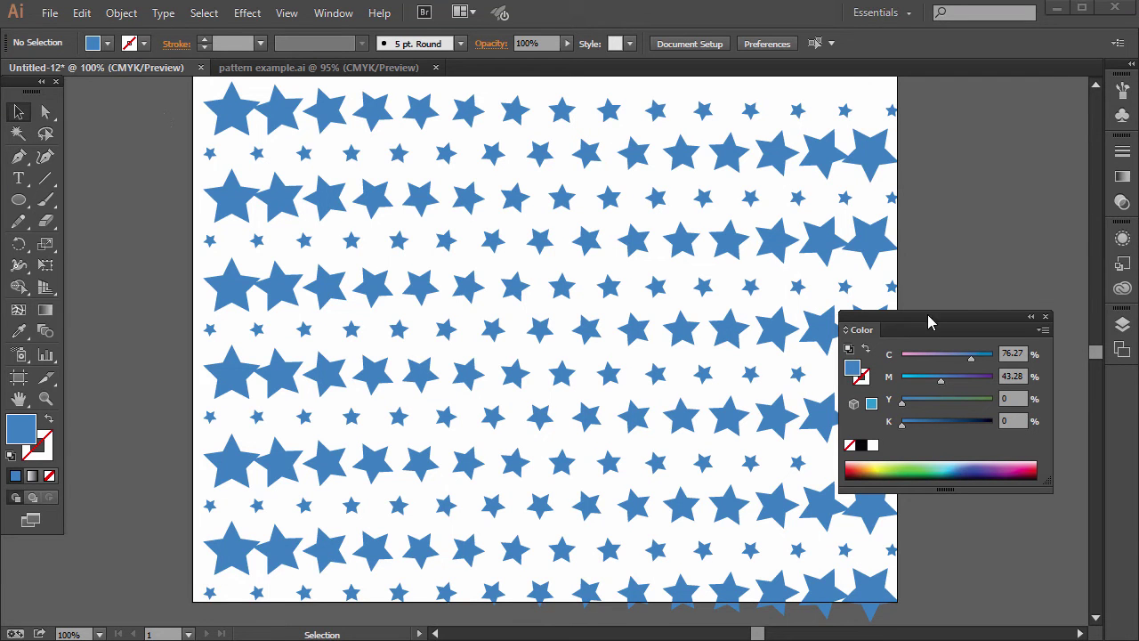
- After reviewing the example patterns, create a new blank letter-size document
left_click_drag(929, 319, 958, 185)
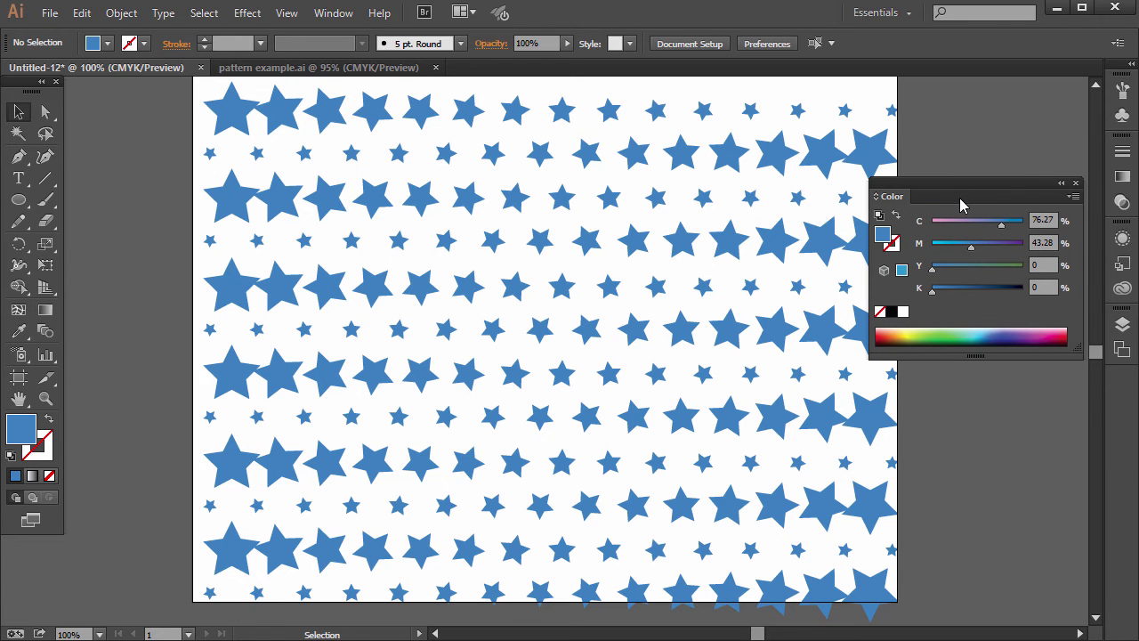
left_click(299, 65)
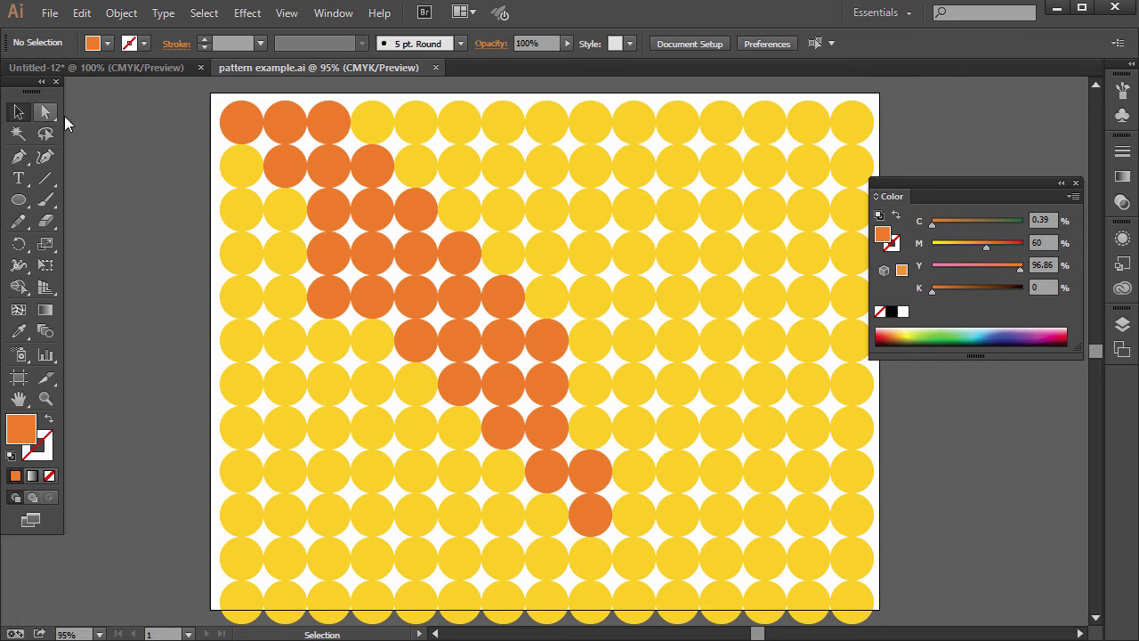
left_click(108, 70)
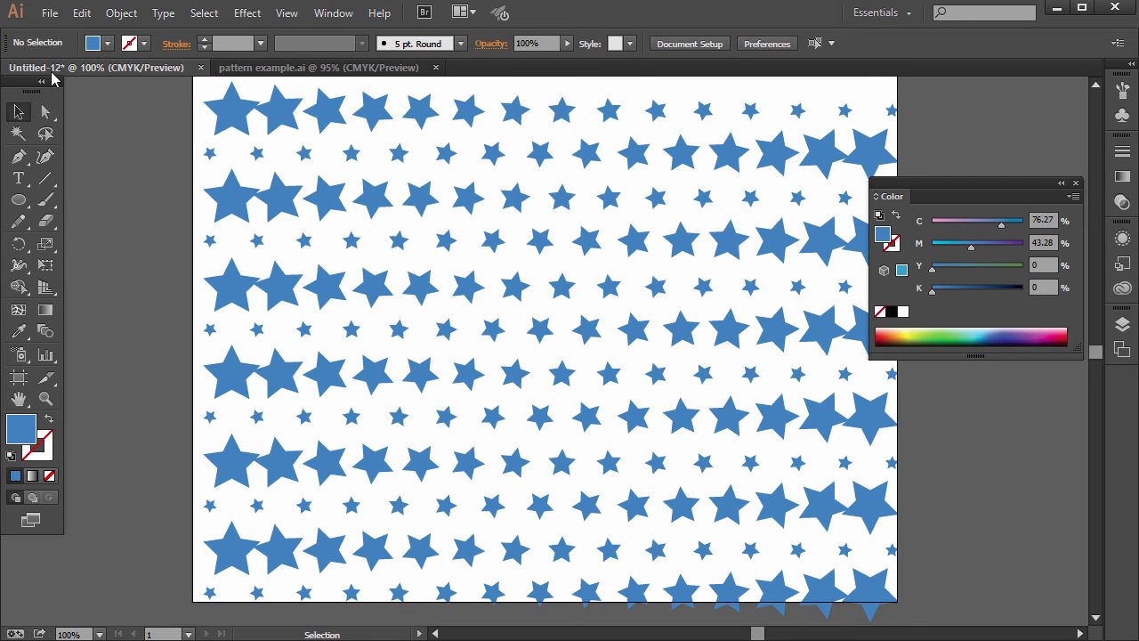
left_click(48, 13)
left_click(71, 28)
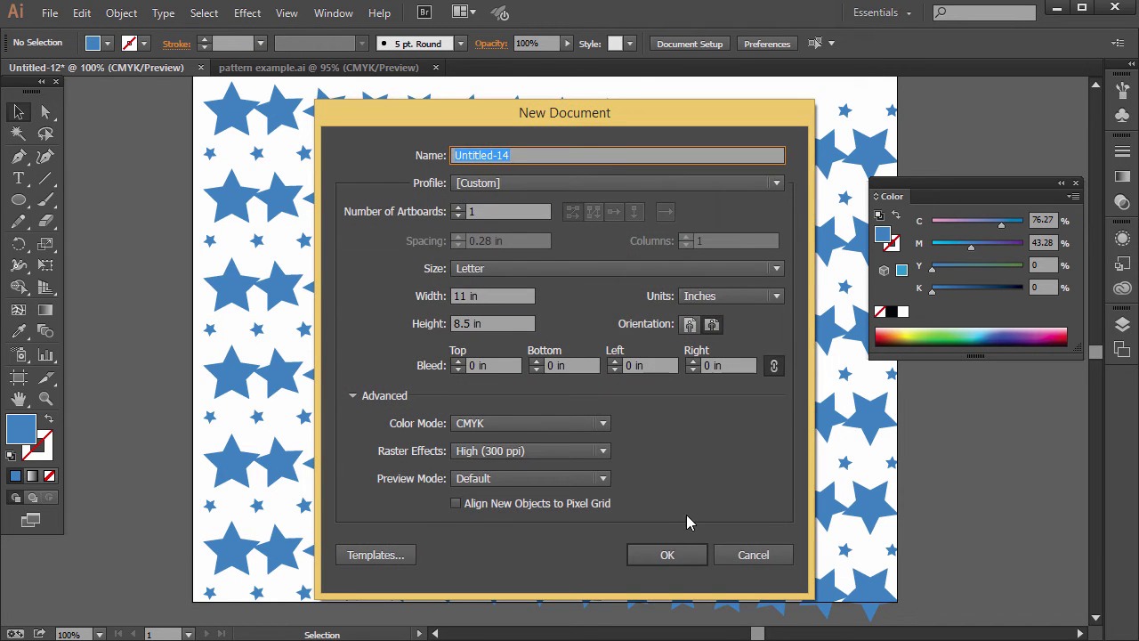
left_click(665, 555)
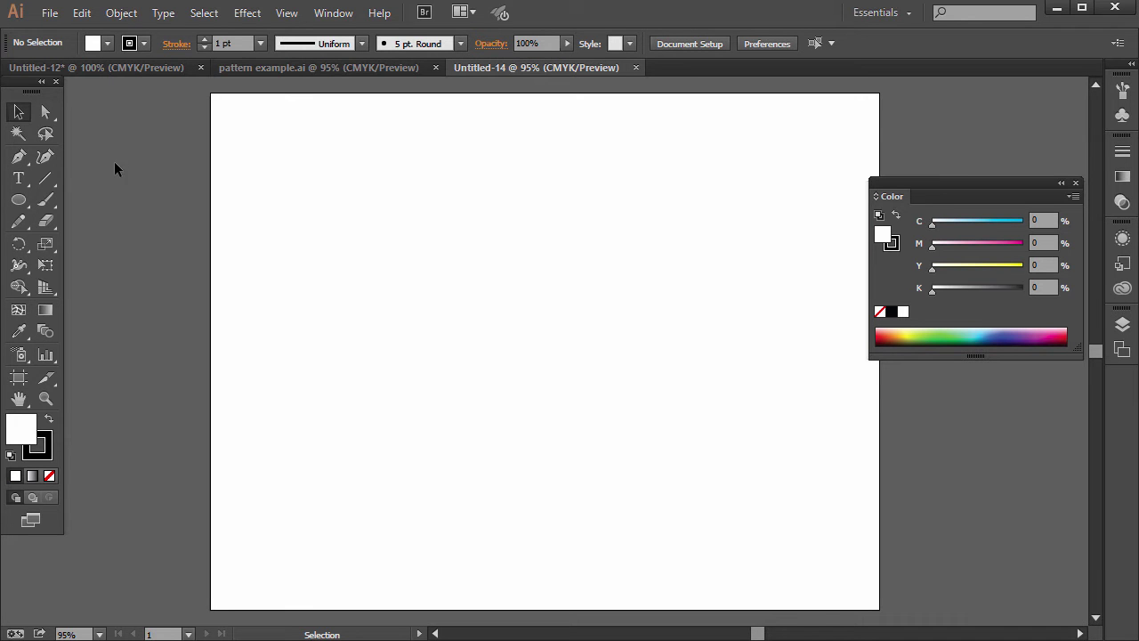
- Draw a small circle with the Ellipse tool at the page's top-left corner
left_click(414, 68)
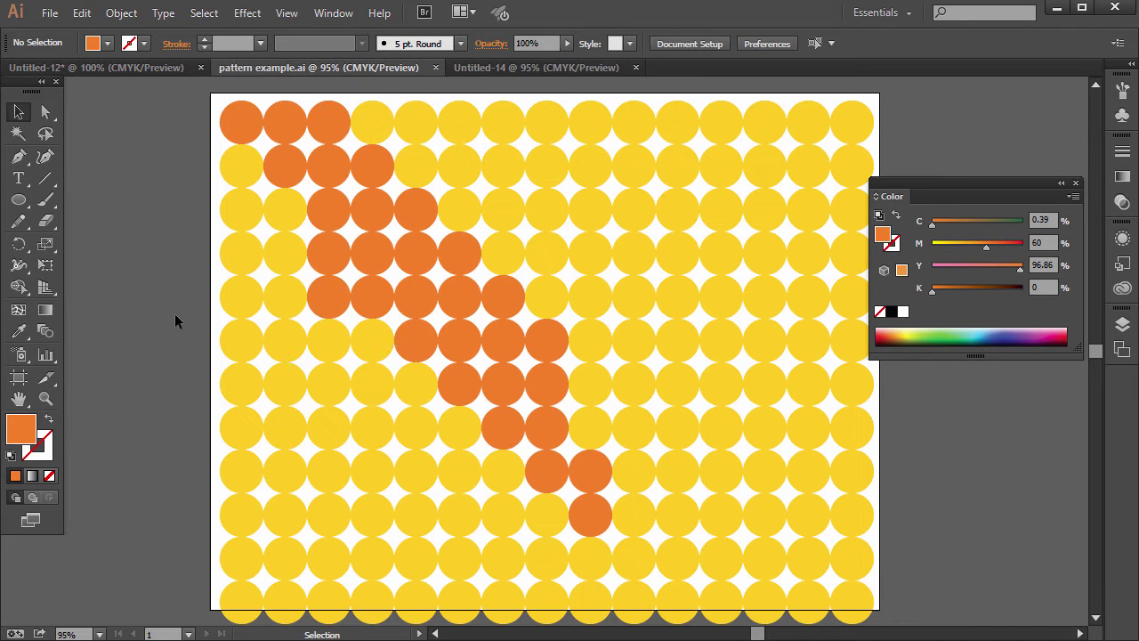
left_click(537, 71)
left_click_drag(19, 199, 113, 246)
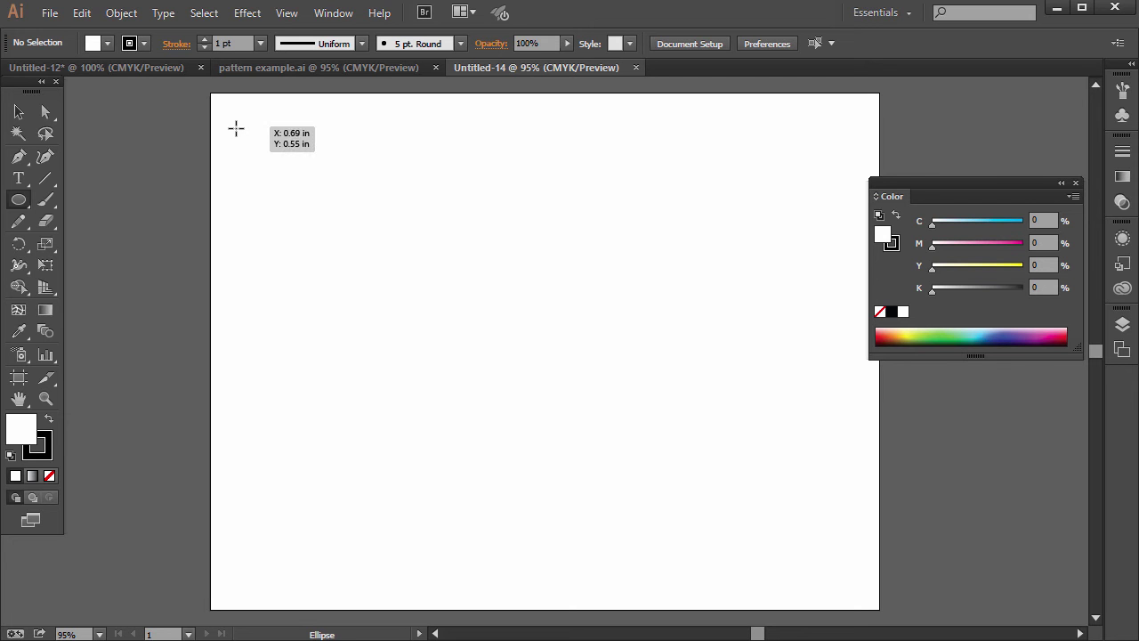
left_click_drag(222, 102, 261, 153)
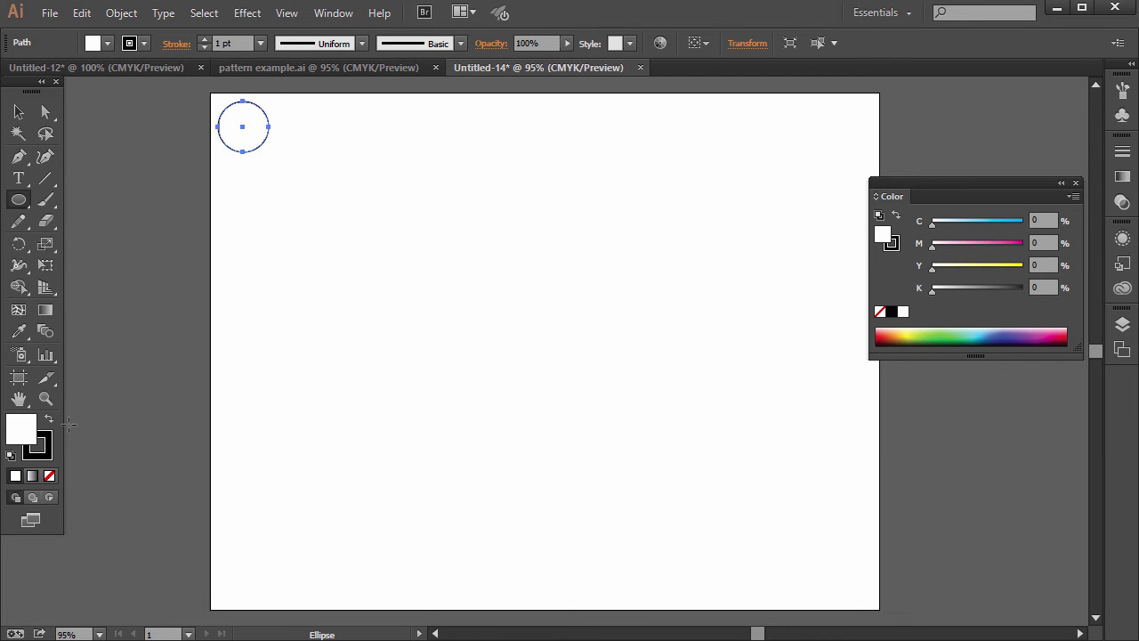
- Fill the circle with cyan (17C6E2) and set its stroke to None
double_click(29, 436)
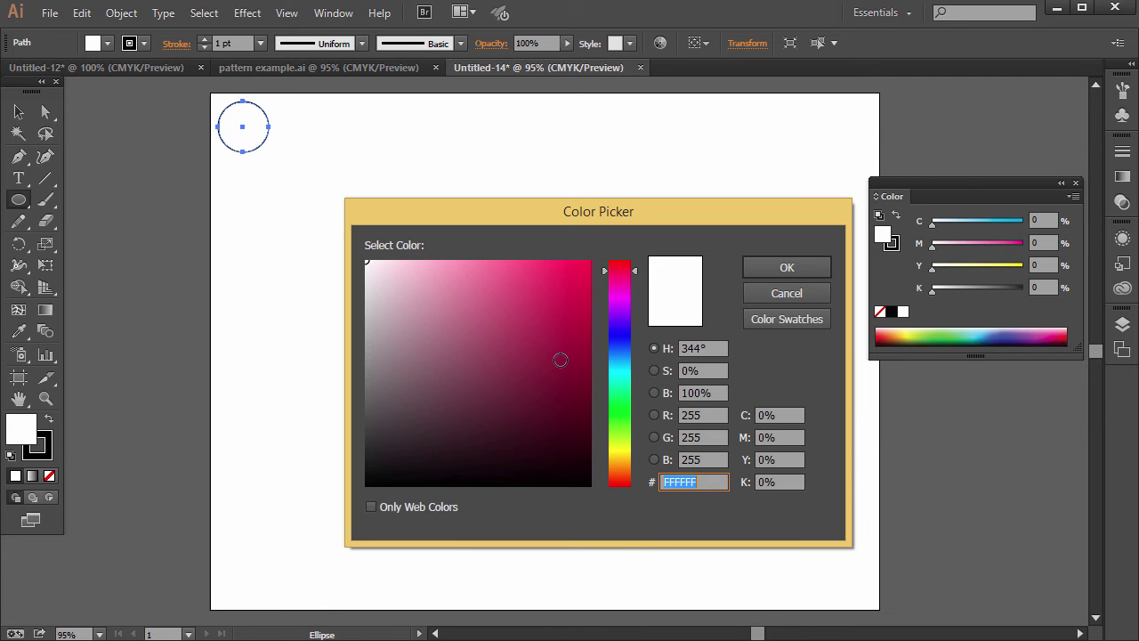
left_click_drag(601, 322, 617, 367)
left_click(572, 282)
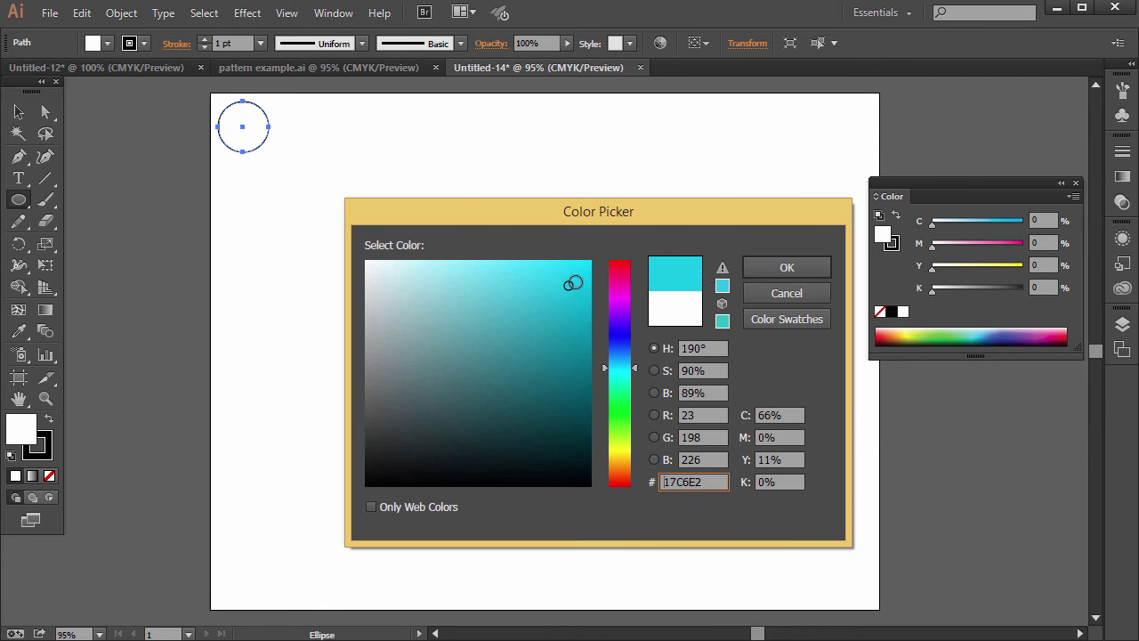
left_click(786, 267)
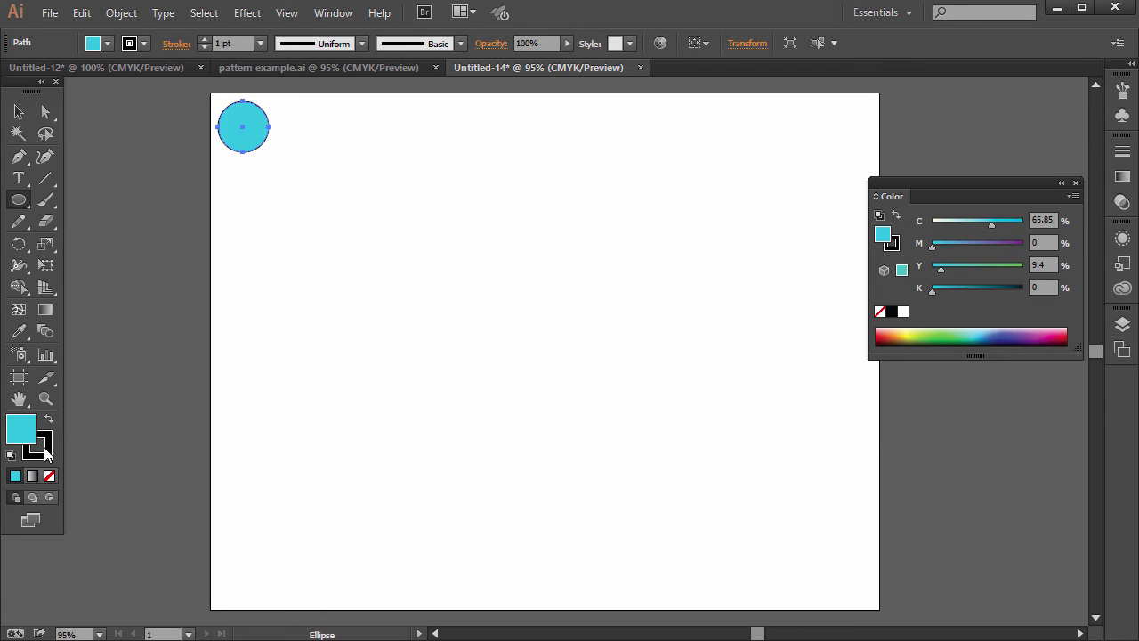
left_click(49, 475)
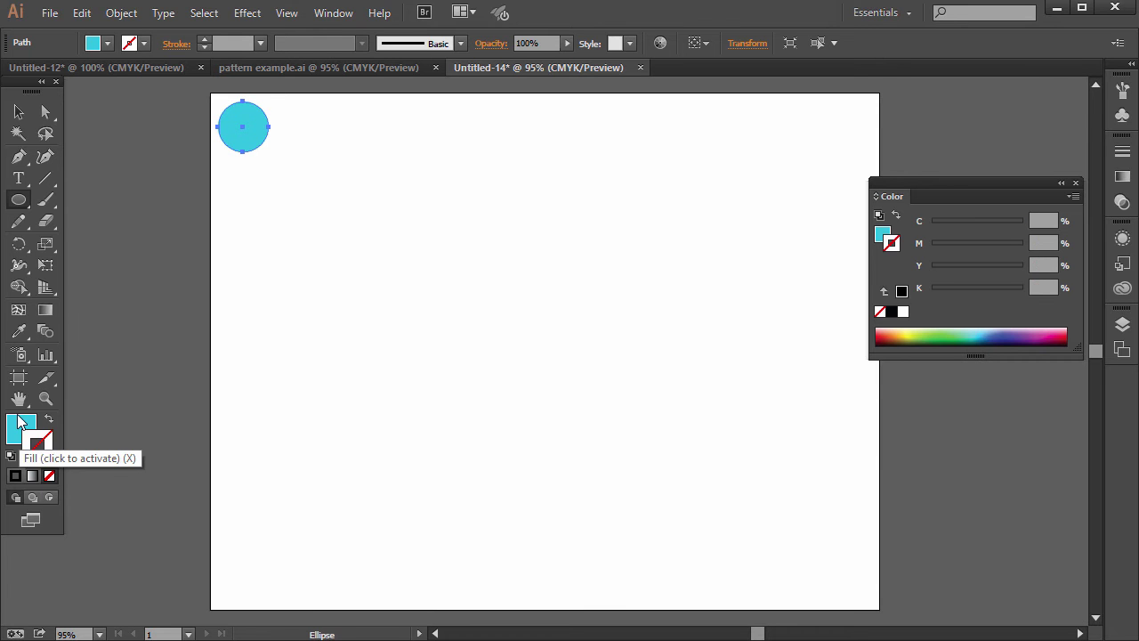
left_click(19, 428)
- Copy the circle right beside itself, then repeat with Transform Again until 13 circles fill the row
left_click(19, 112)
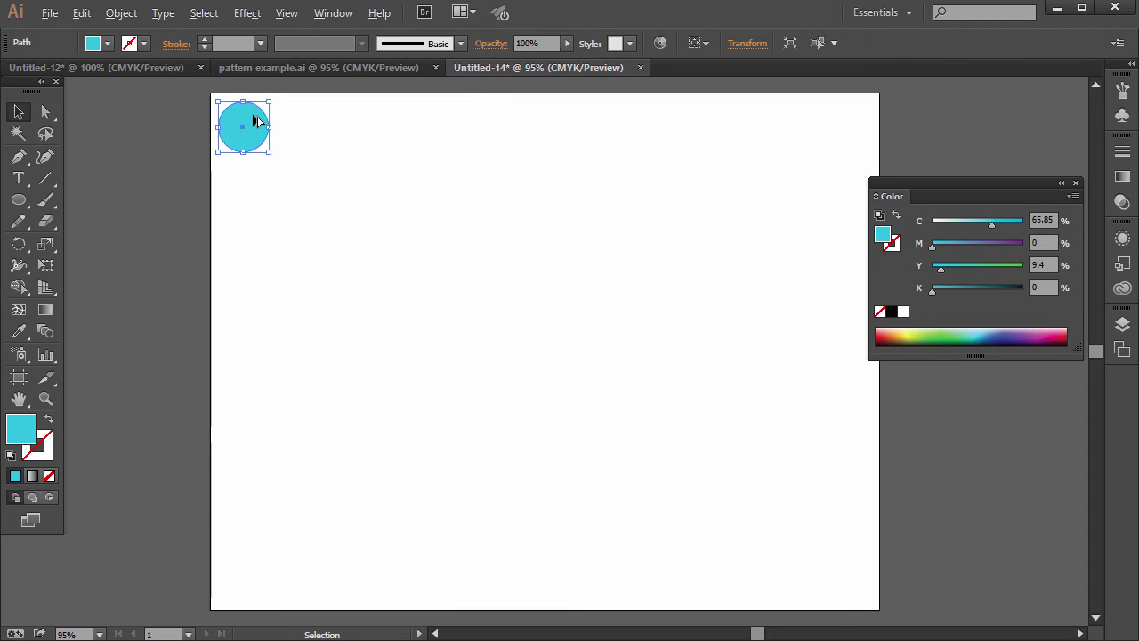
left_click_drag(265, 122, 305, 120)
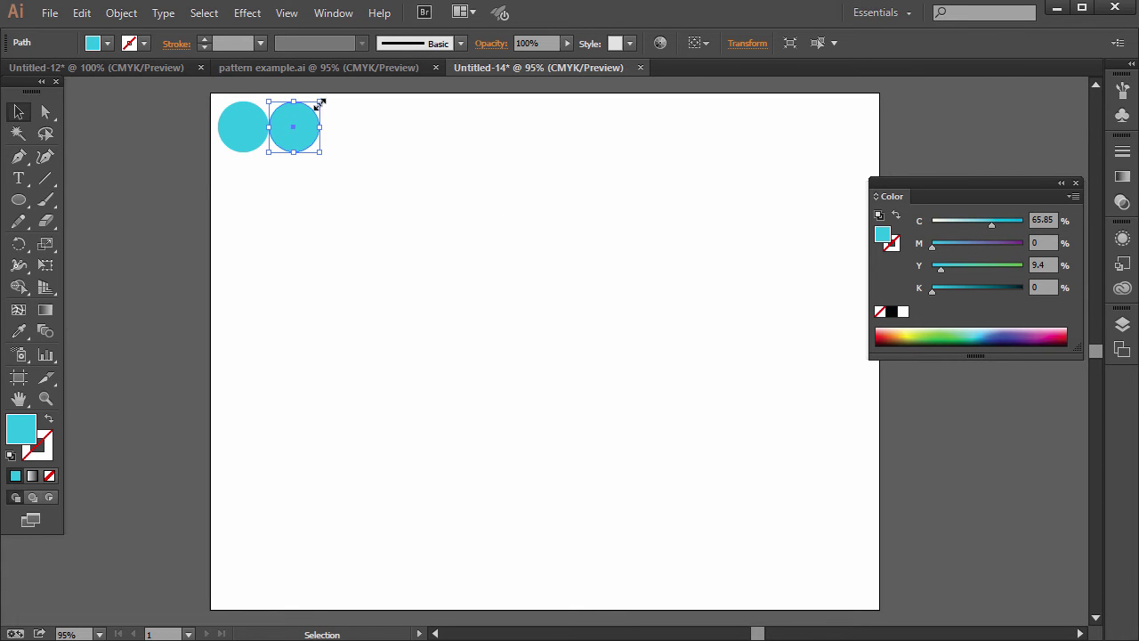
left_click(126, 17)
mouse_move(146, 40)
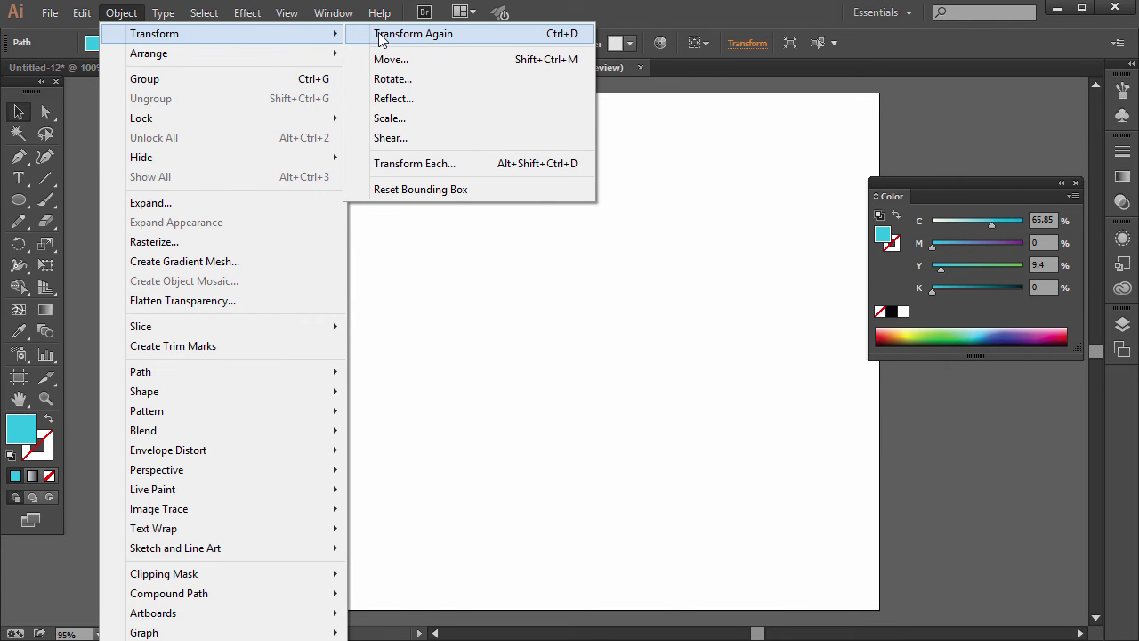
left_click(546, 35)
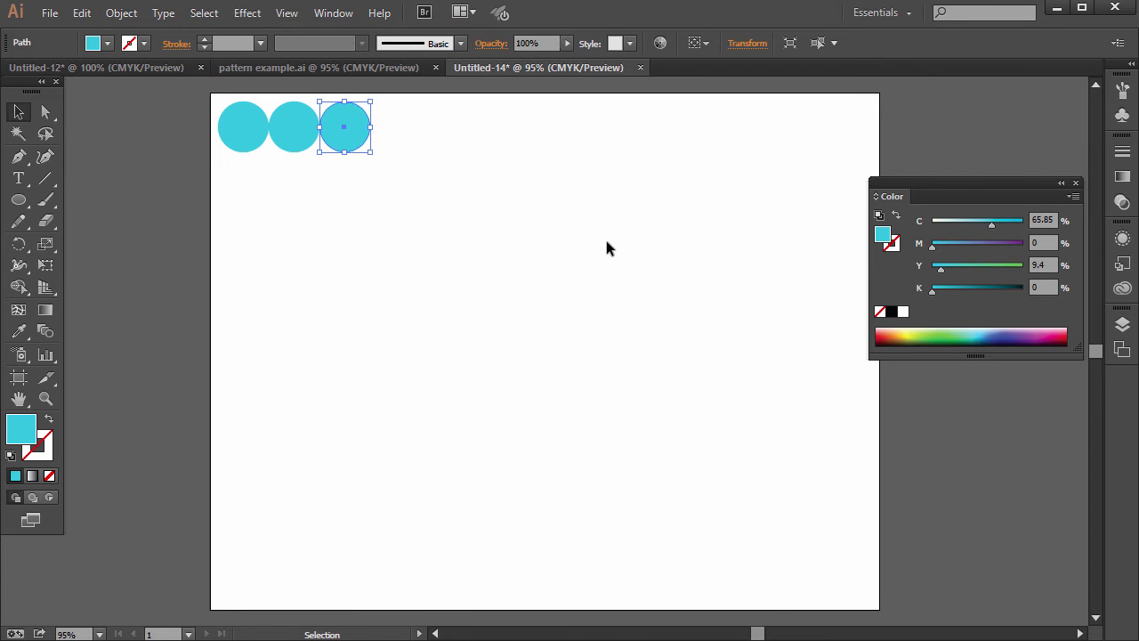
key("a")
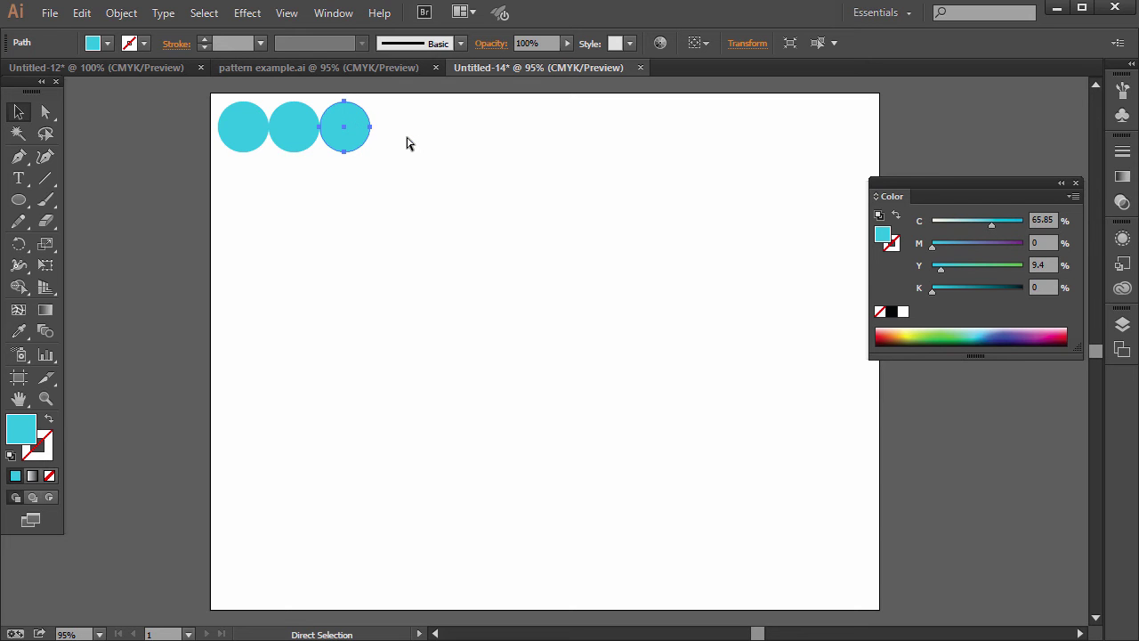
key("ctrl+d")
key("ctrl+d")
key("ctrl+d")
key("ctrl+d")
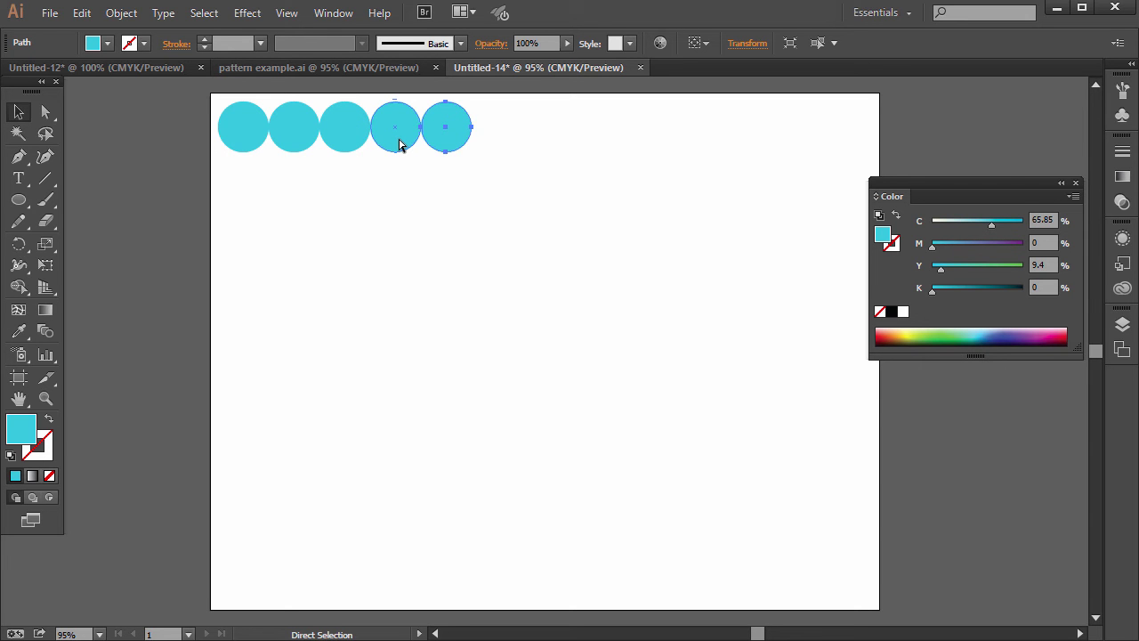
key("ctrl+d")
key("ctrl+d")
key("ctrl+d")
key("ctrl+d")
key("ctrl+d")
key("ctrl+d")
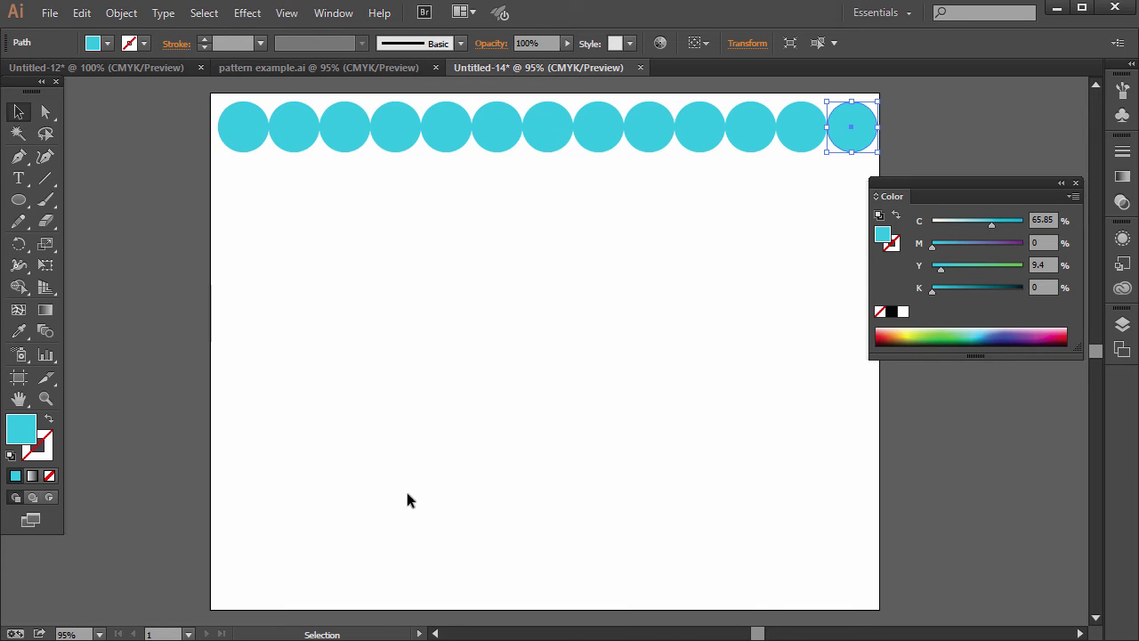
- Copy the 13-circle row straight down and repeat with Ctrl+D to stack ten rows
left_click_drag(169, 262, 934, 352)
scroll(602, 318, "down", 5)
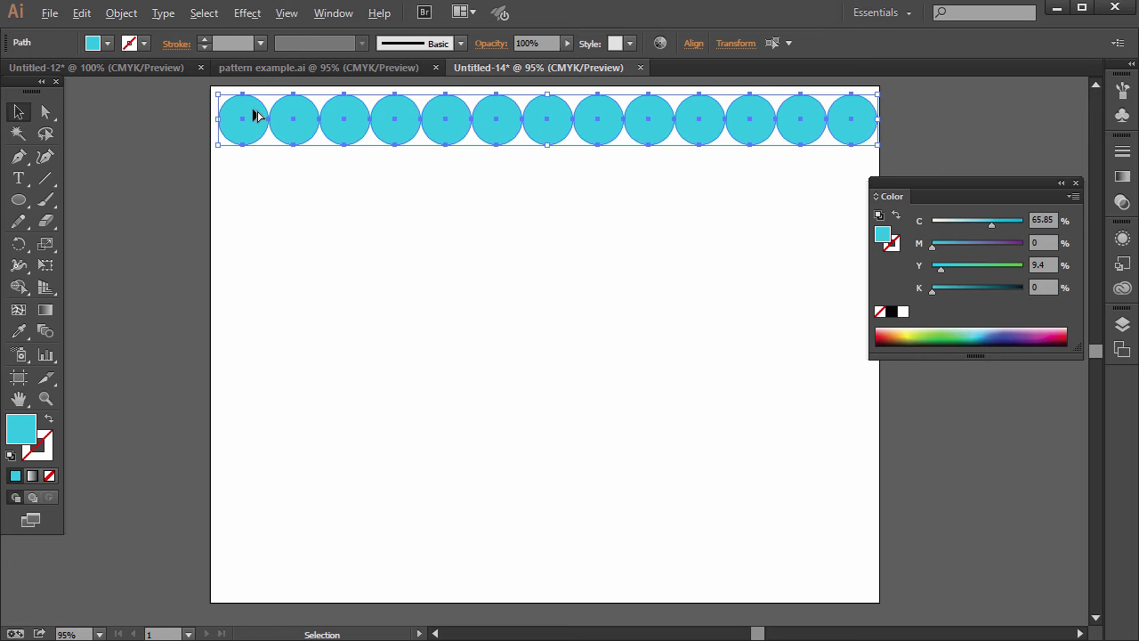
left_click_drag(249, 112, 249, 170)
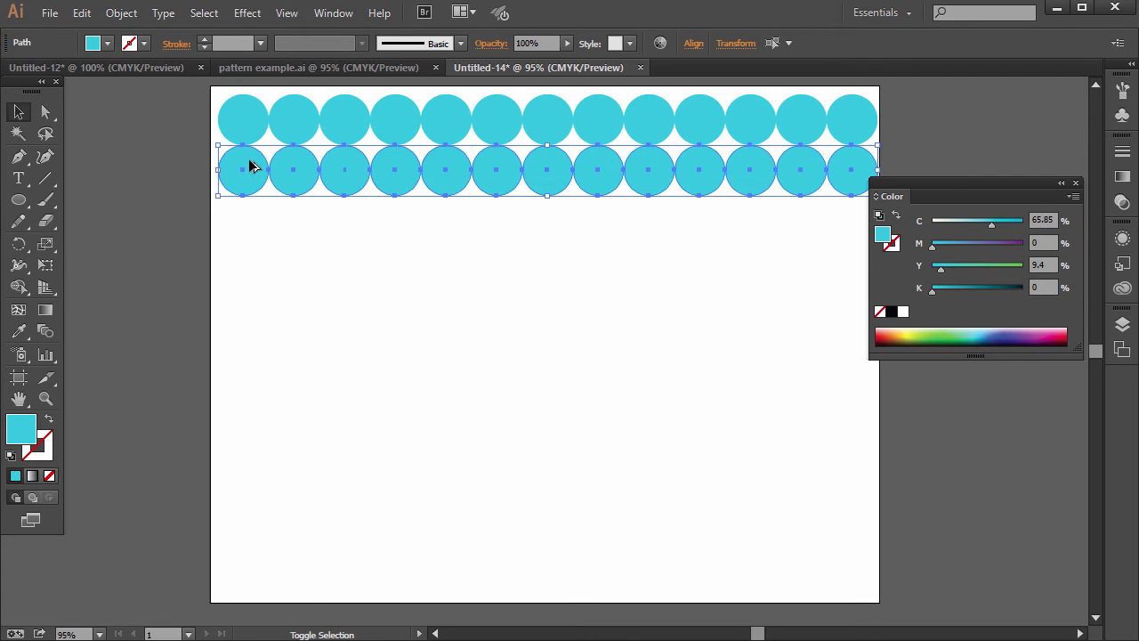
key("ctrl+d")
key("ctrl+d")
key("ctrl+d")
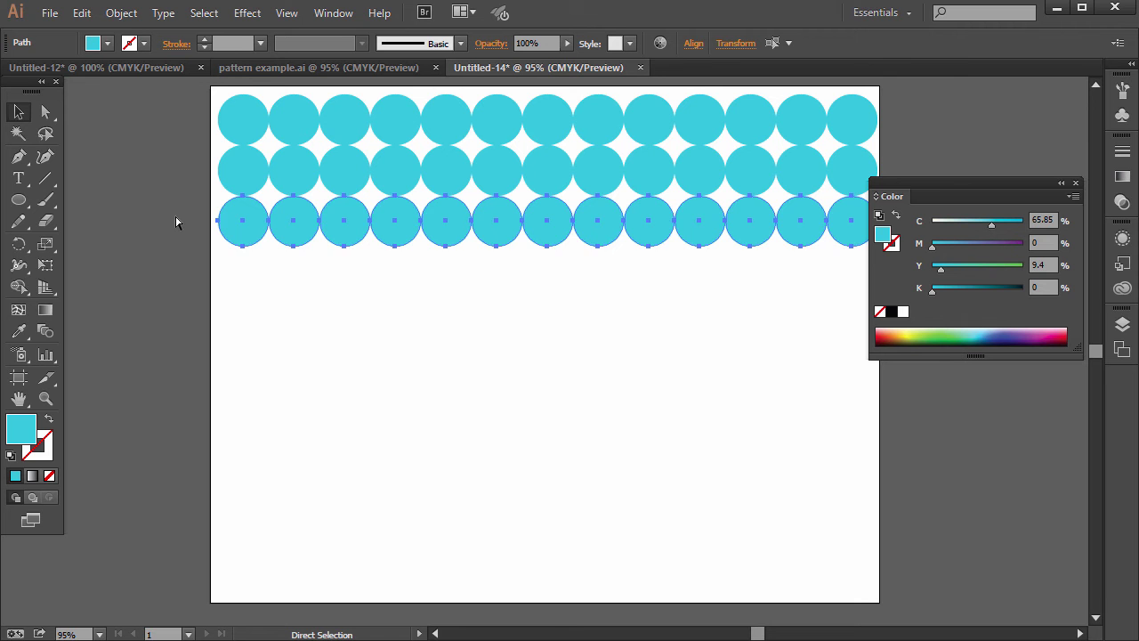
key("ctrl+d")
key("ctrl+d")
key("ctrl+d")
key("ctrl+d")
key("ctrl+d")
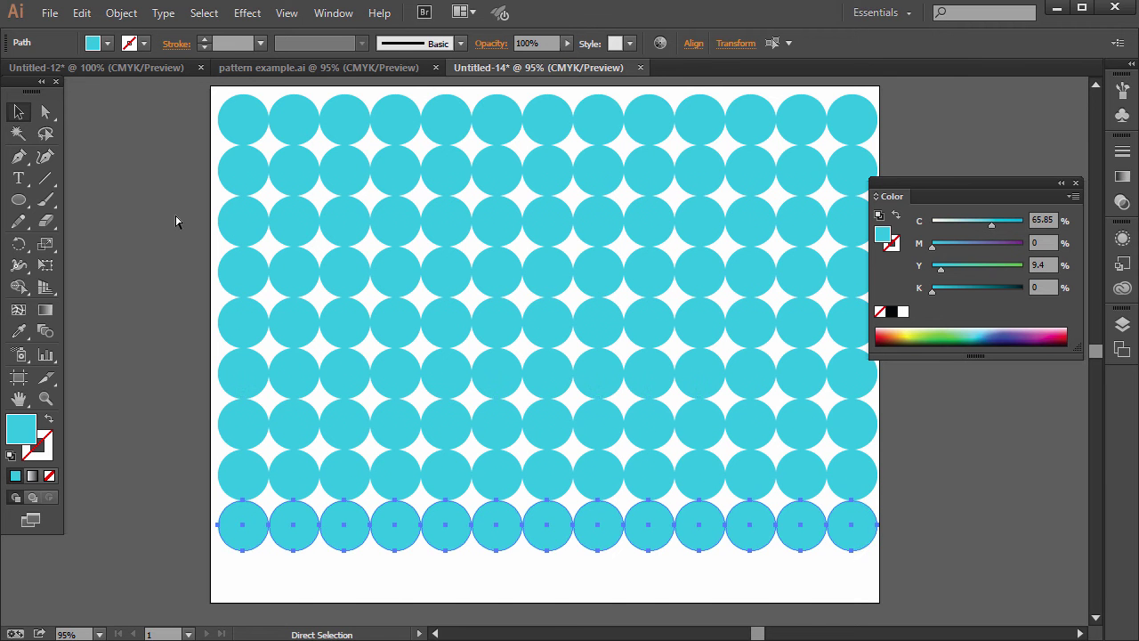
left_click(195, 218)
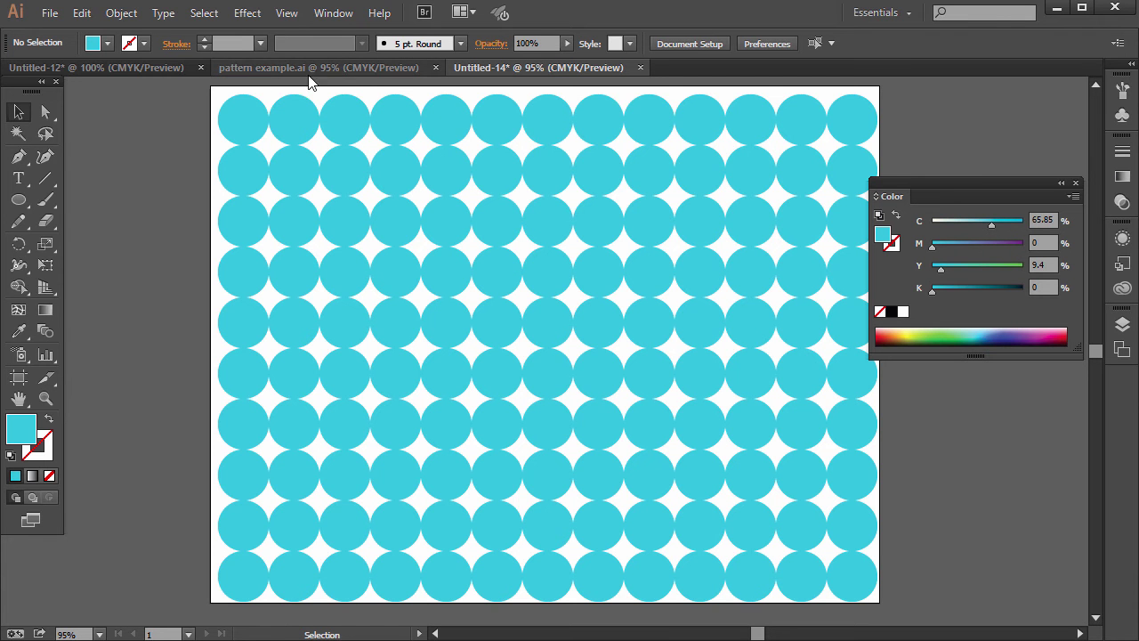
- Leave the circle grid unchanged and switch back to the Untitled-12 blue star document
left_click(122, 13)
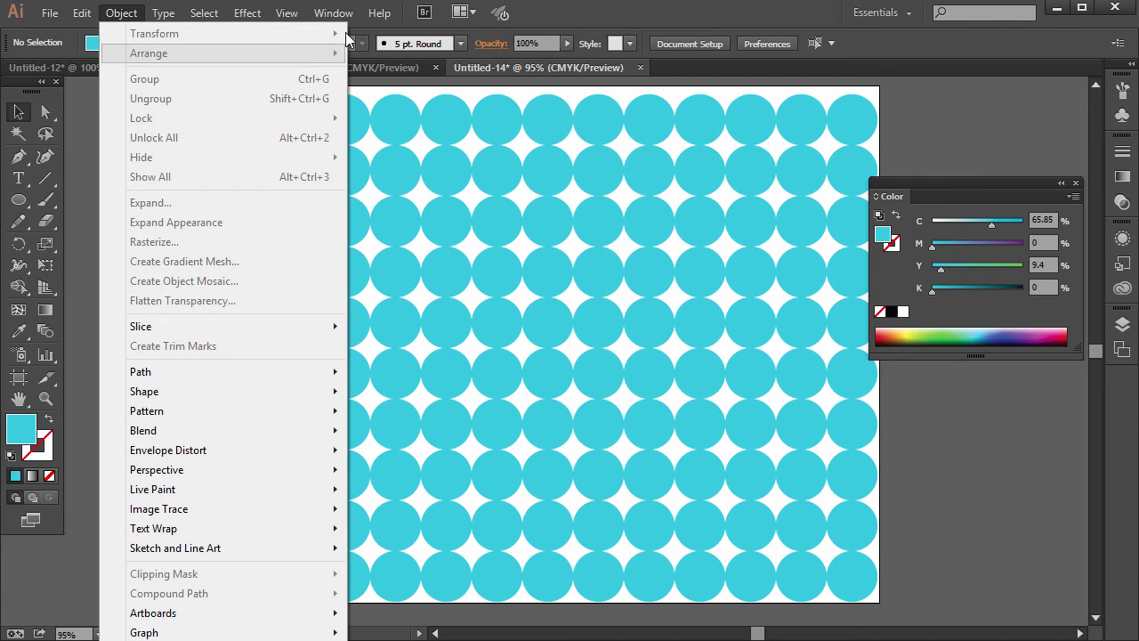
left_click(412, 117)
left_click(412, 116)
left_click(121, 13)
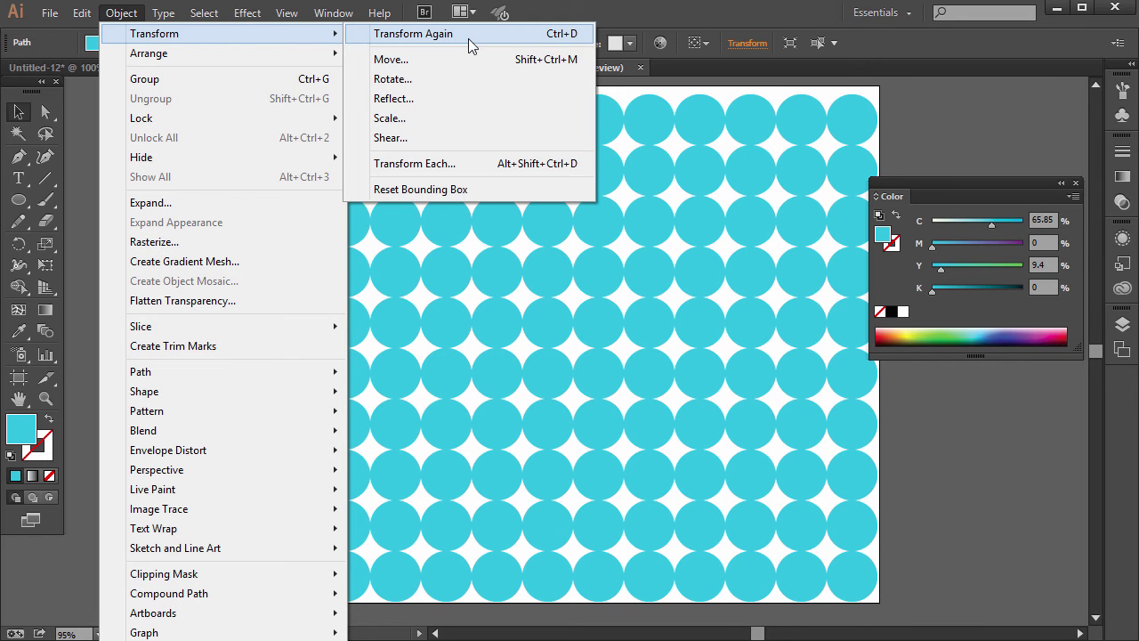
left_click(94, 215)
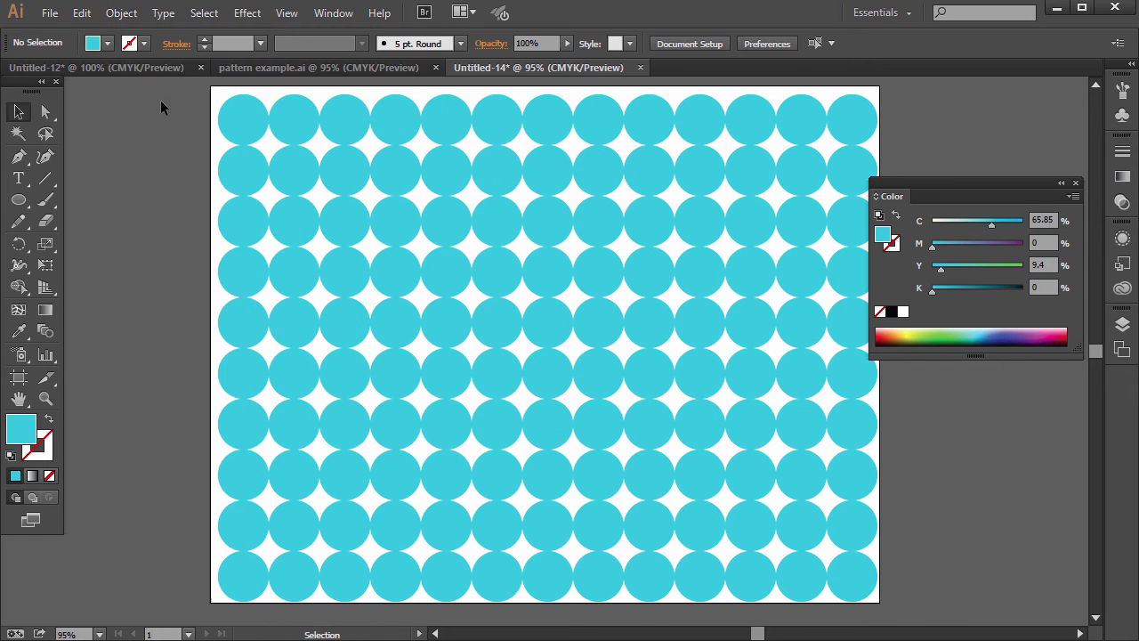
left_click(150, 68)
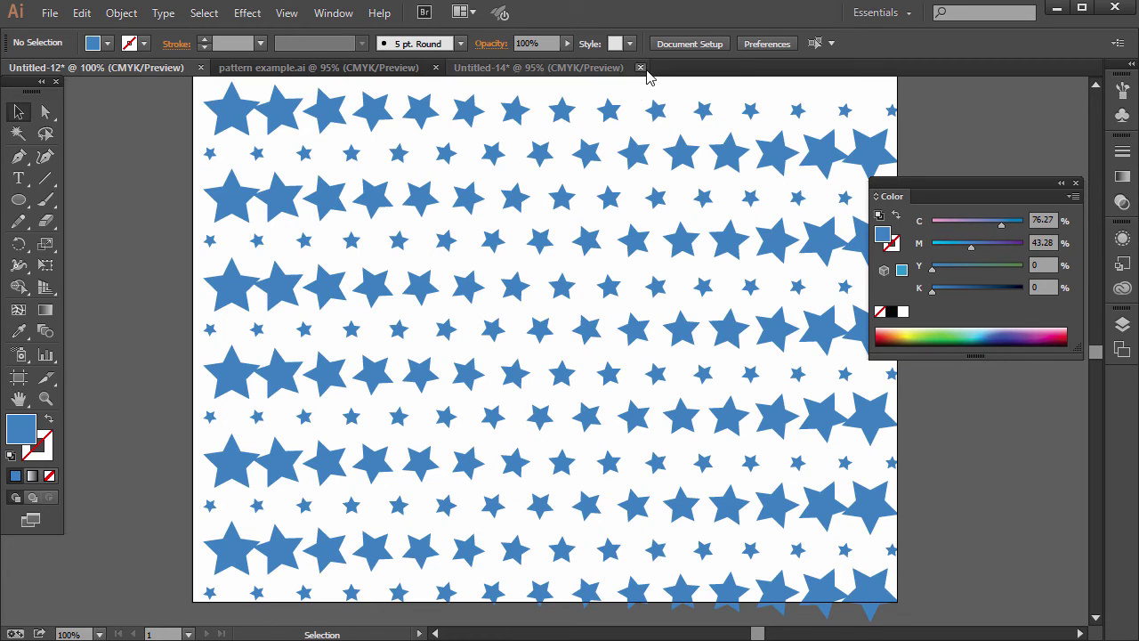
- Start another new document and draw a small star near its top-left corner
left_click(50, 13)
left_click(67, 30)
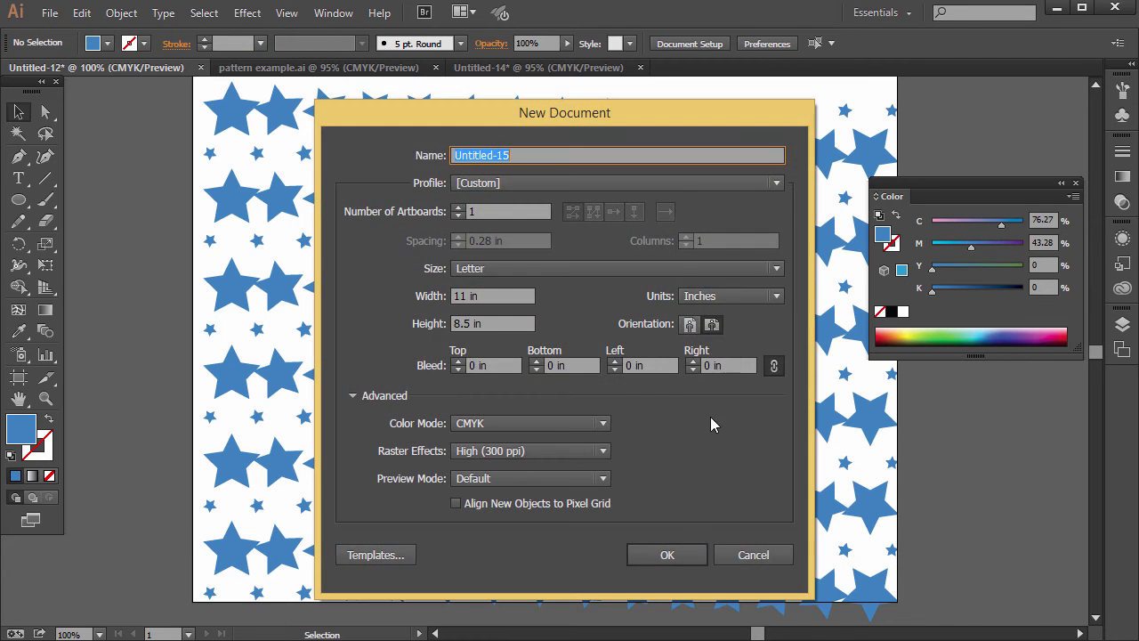
left_click(680, 557)
left_click(18, 199)
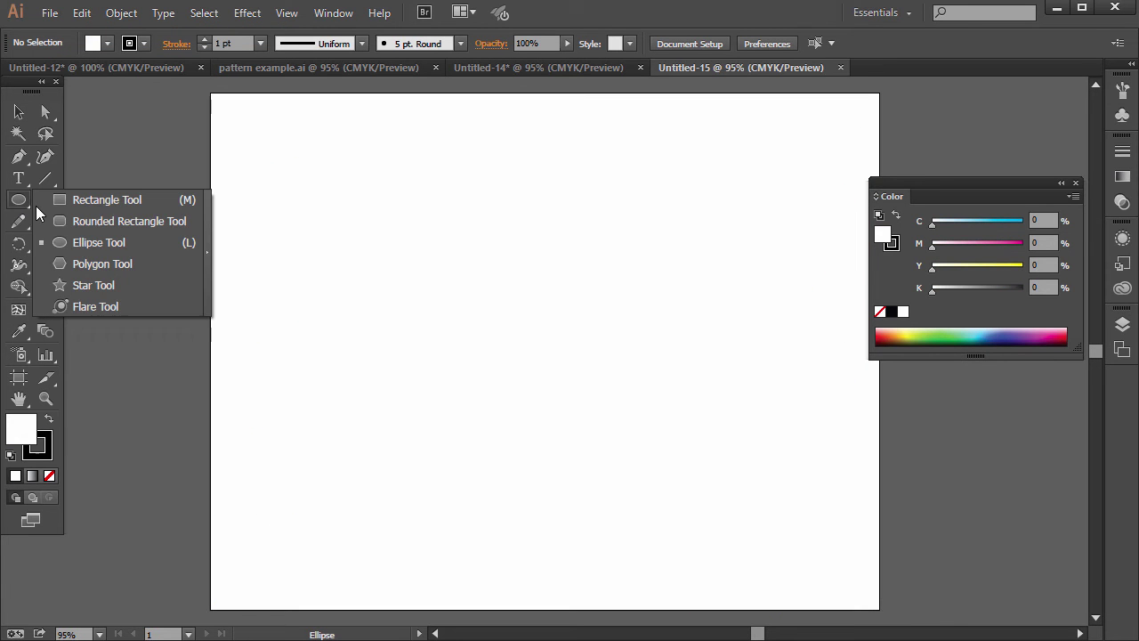
left_click(82, 285)
left_click_drag(234, 110, 256, 114)
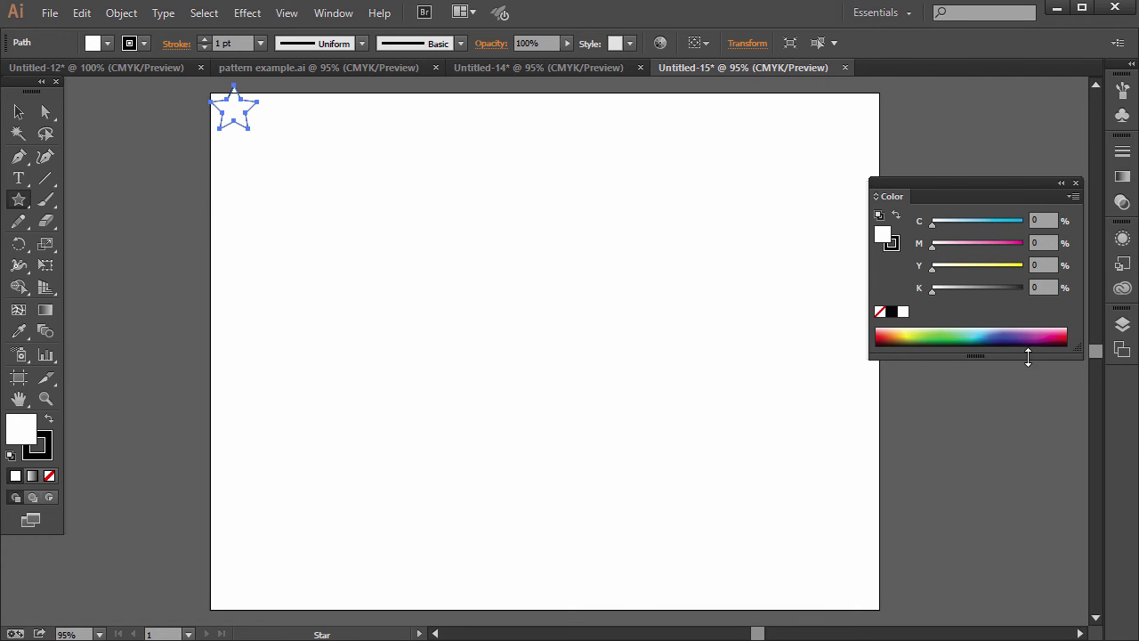
- Fill the star yellow, remove its outline, and nudge it slightly down and right
left_click_drag(897, 331, 899, 332)
left_click(49, 455)
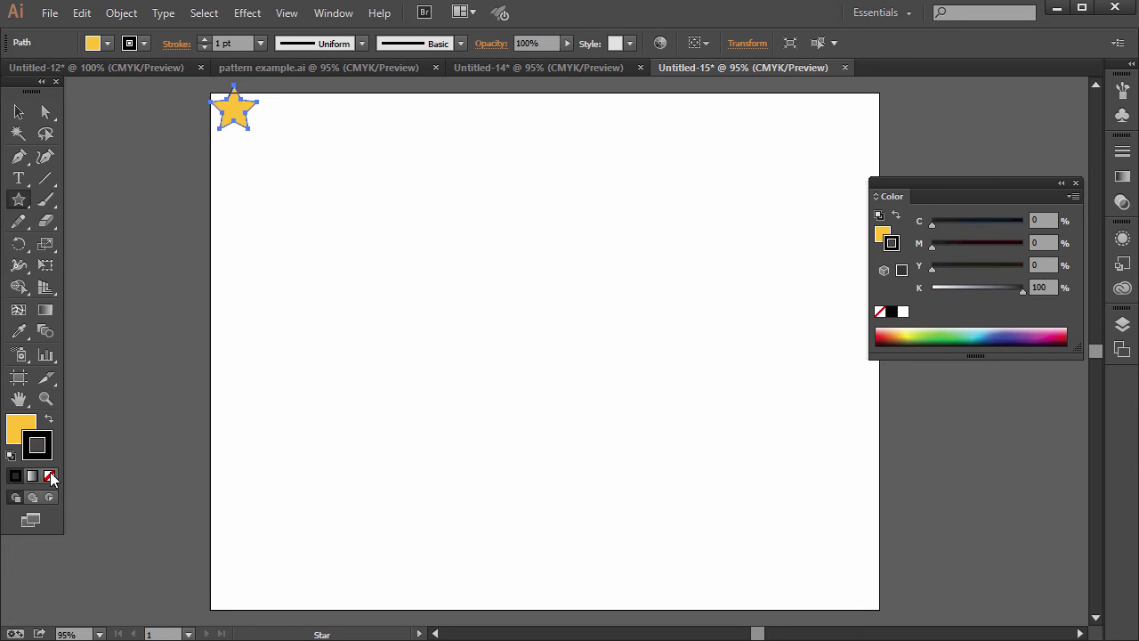
left_click(49, 475)
left_click(22, 429)
left_click(18, 112)
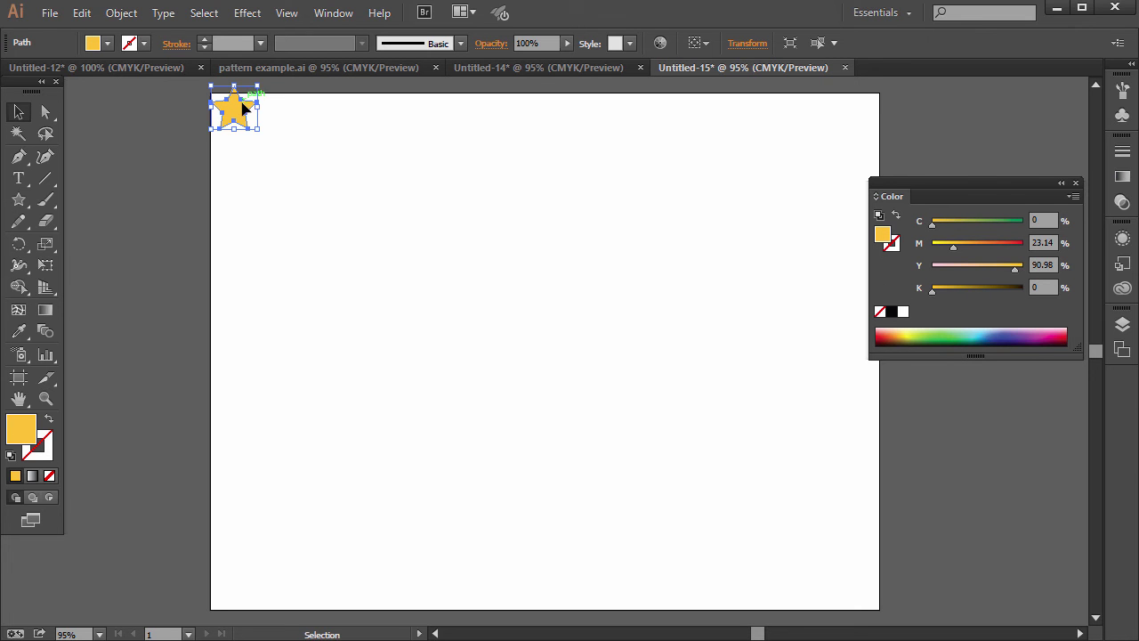
mouse_move(241, 110)
left_mouse_down()
mouse_move(248, 122)
mouse_move(238, 124)
left_mouse_up()
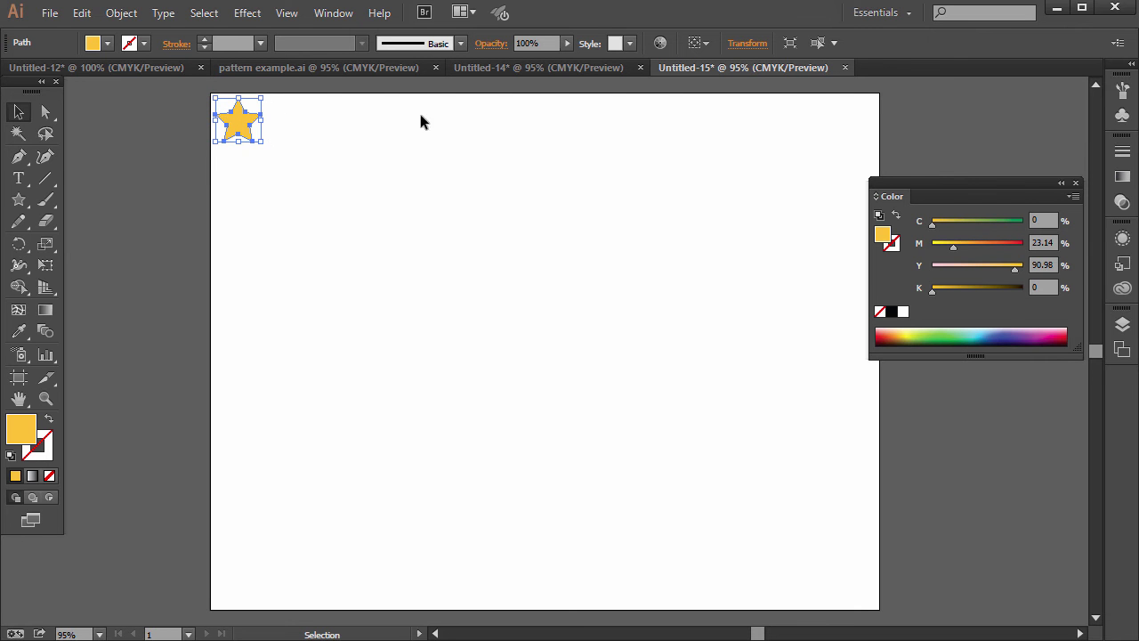
left_click(123, 15)
- In Transform Each, set the star copy's scale to 90%
mouse_move(134, 35)
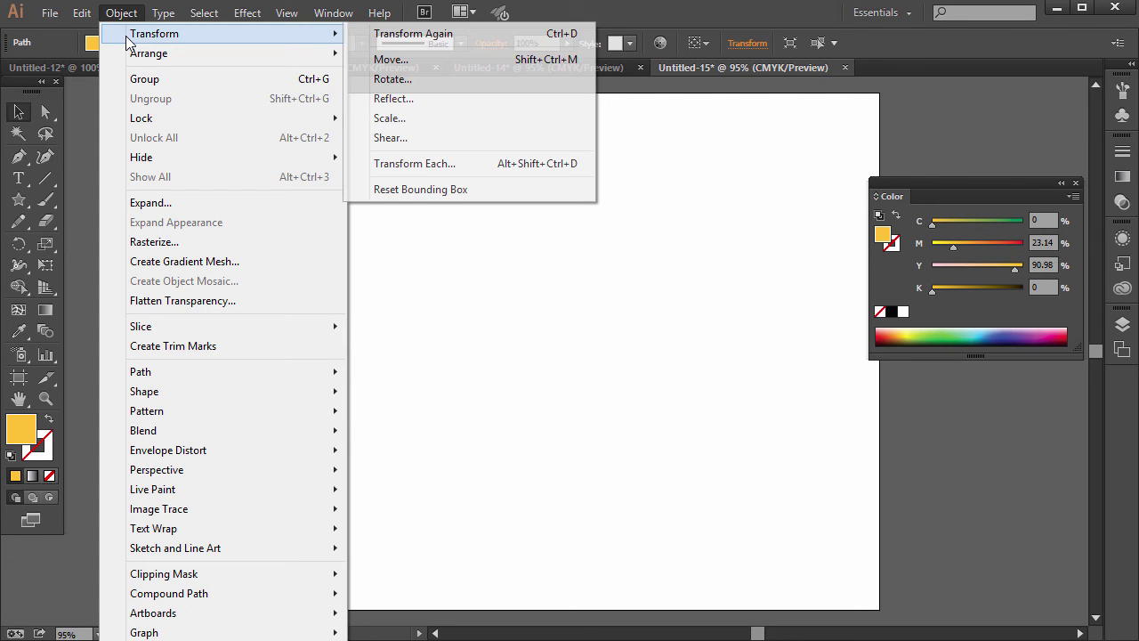
left_click(415, 169)
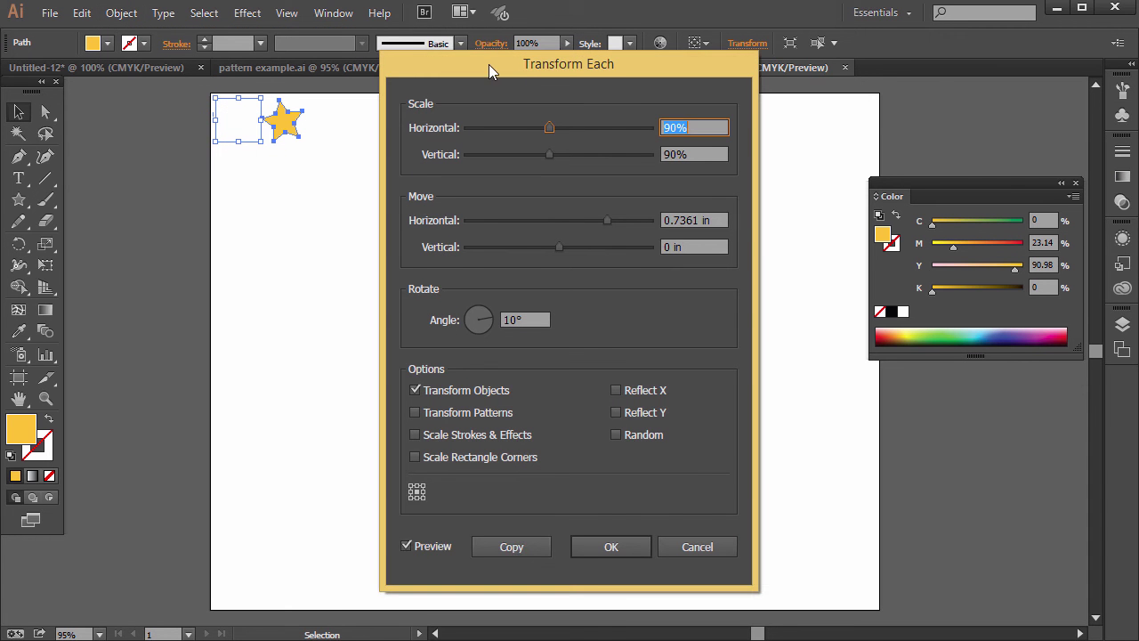
left_click_drag(488, 64, 564, 67)
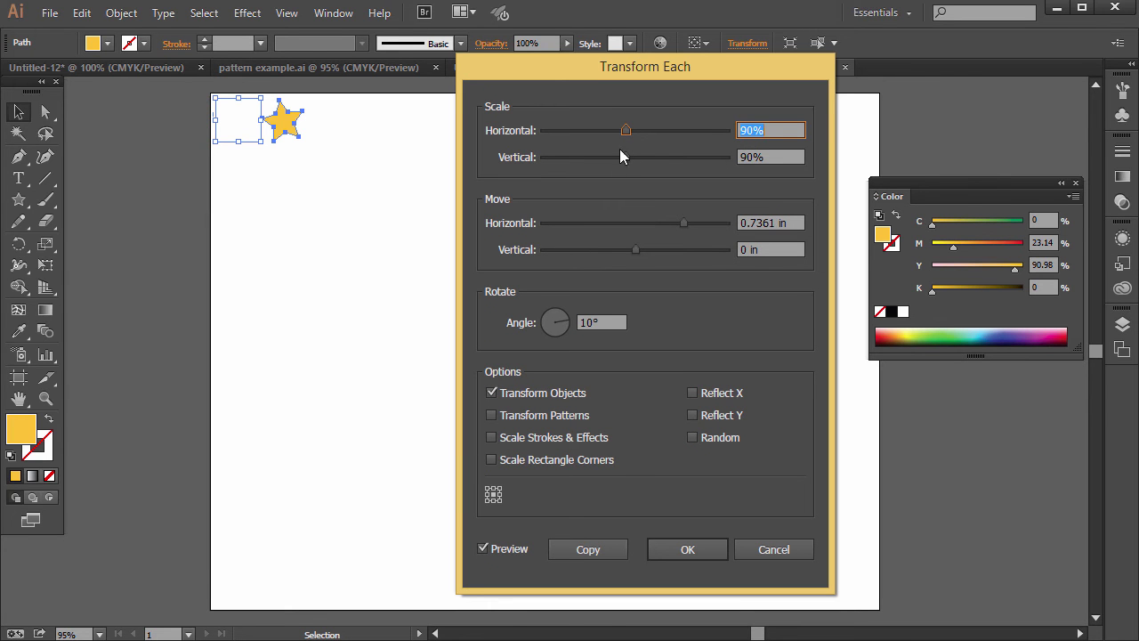
mouse_move(628, 131)
left_mouse_down()
mouse_move(615, 132)
mouse_move(668, 133)
mouse_move(630, 131)
left_mouse_up()
type("90")
- Set the horizontal move to 0.375 in, previewing the transformed star
left_click_drag(684, 223, 650, 223)
left_click(662, 225)
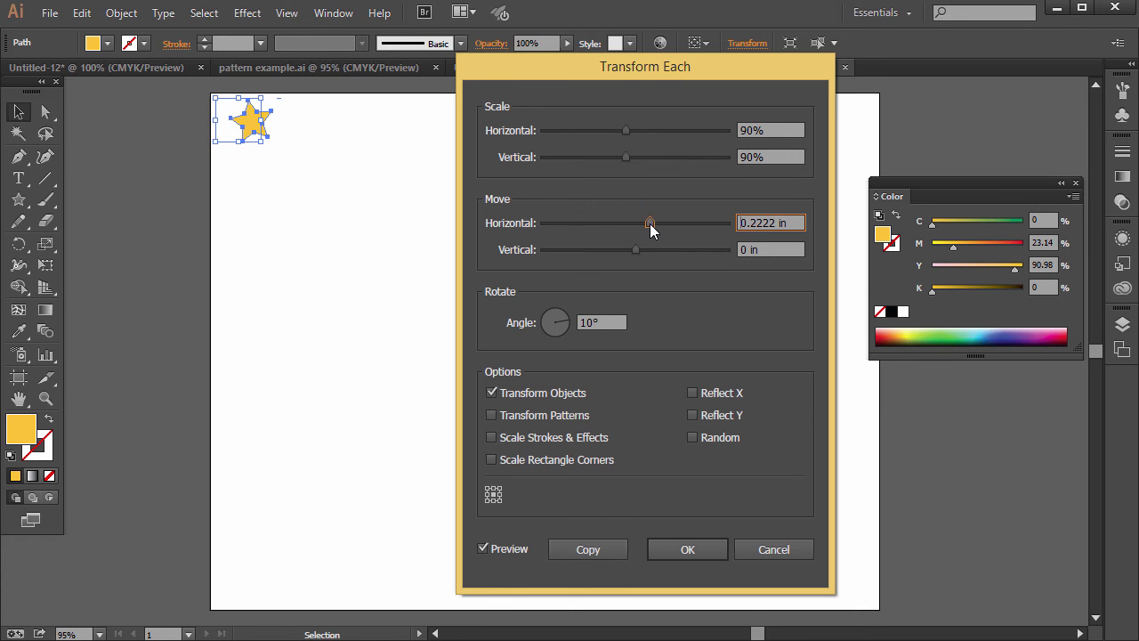
left_click(483, 551)
left_click(485, 551)
left_click(487, 550)
left_click(491, 551)
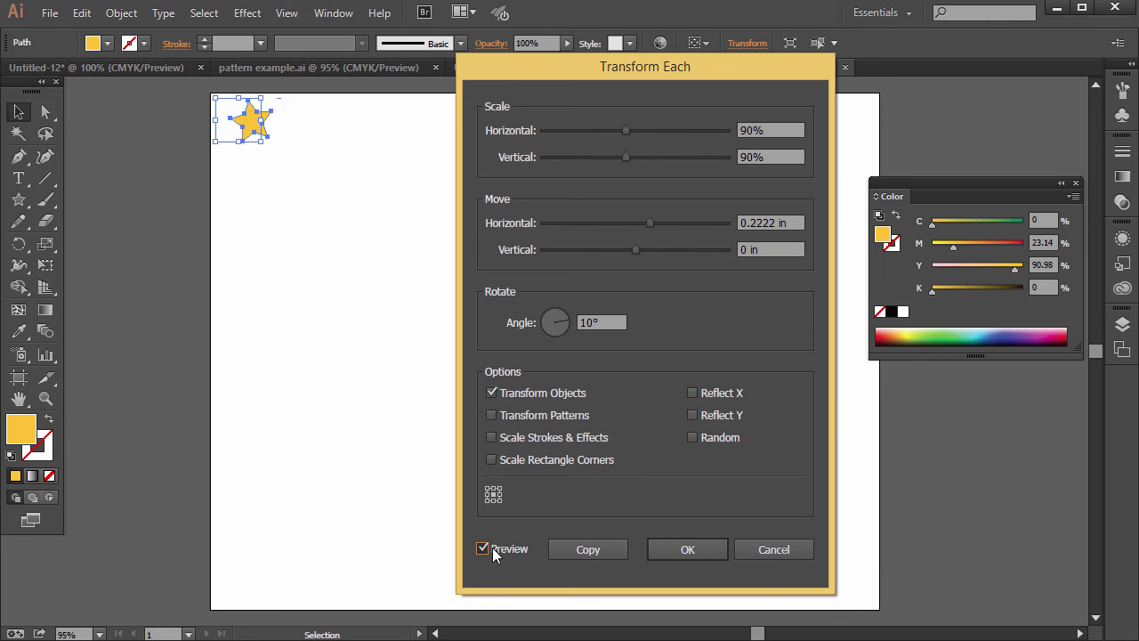
left_click(492, 551)
left_click(492, 550)
left_click(492, 551)
left_click(492, 551)
left_click(493, 552)
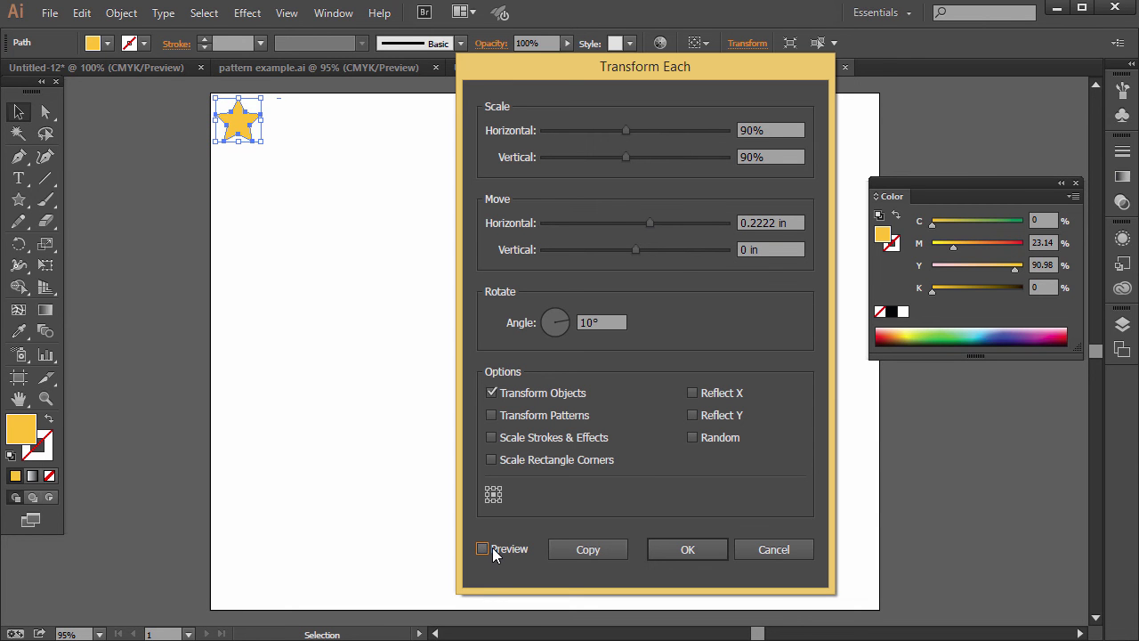
left_click(492, 551)
mouse_move(644, 222)
left_mouse_down()
mouse_move(674, 222)
mouse_move(661, 222)
left_mouse_up()
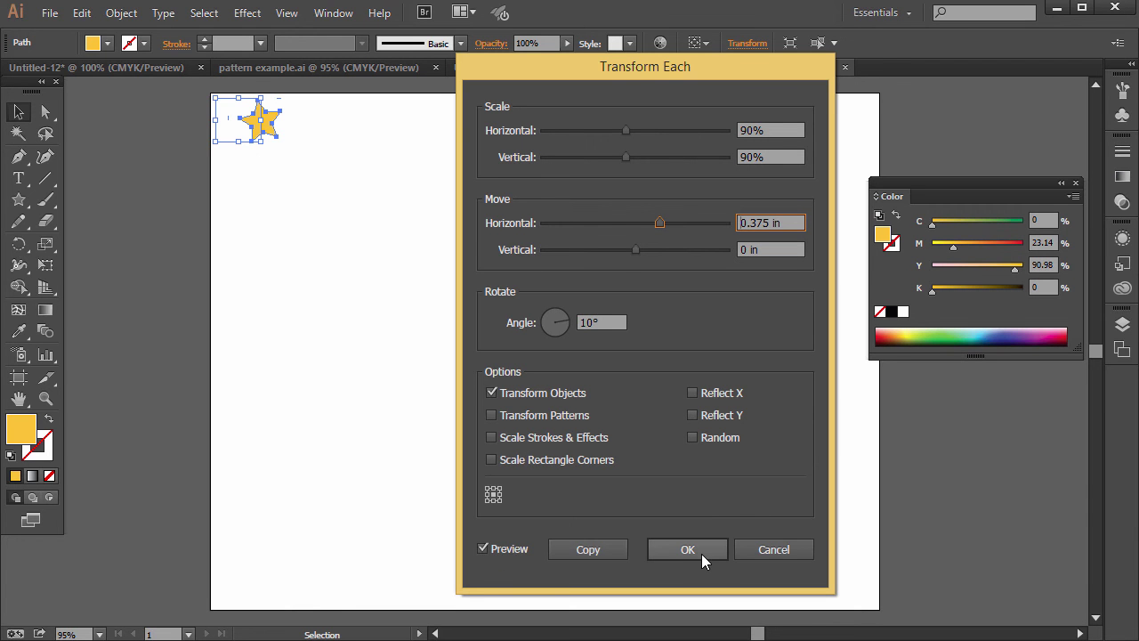
- Create the transformed star copy and repeat it with Ctrl+D to extend the shrinking row
left_click(602, 551)
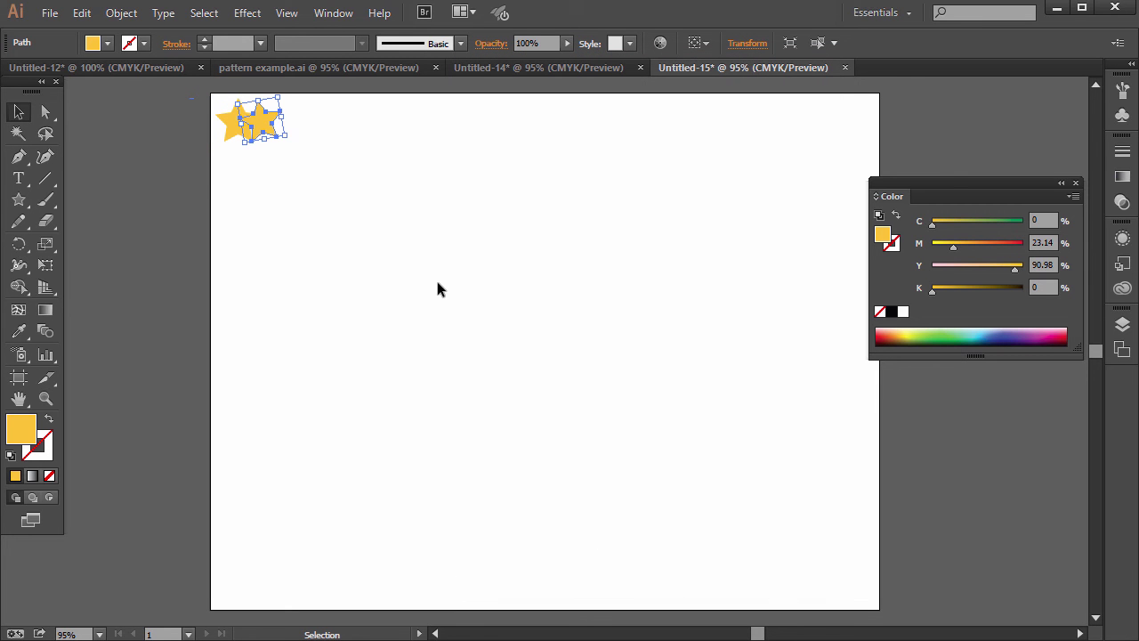
key("a")
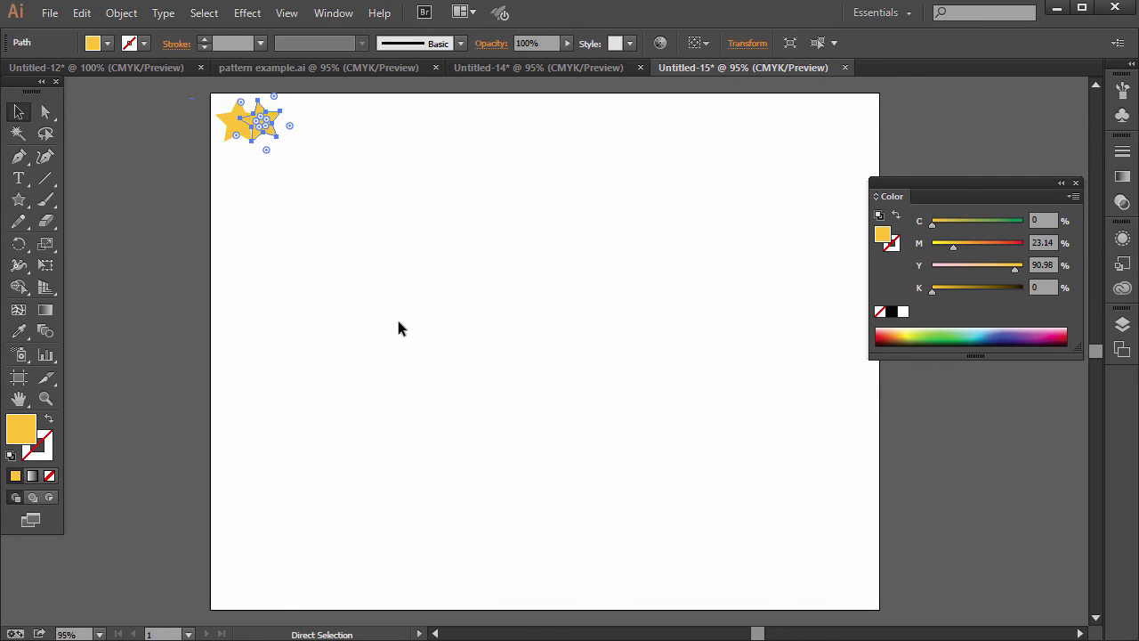
key("ctrl+d")
key("ctrl+d")
key("ctrl+d")
key("ctrl+d")
key("ctrl+d")
key("ctrl+d")
key("ctrl+d")
key("ctrl+d")
key("ctrl+d")
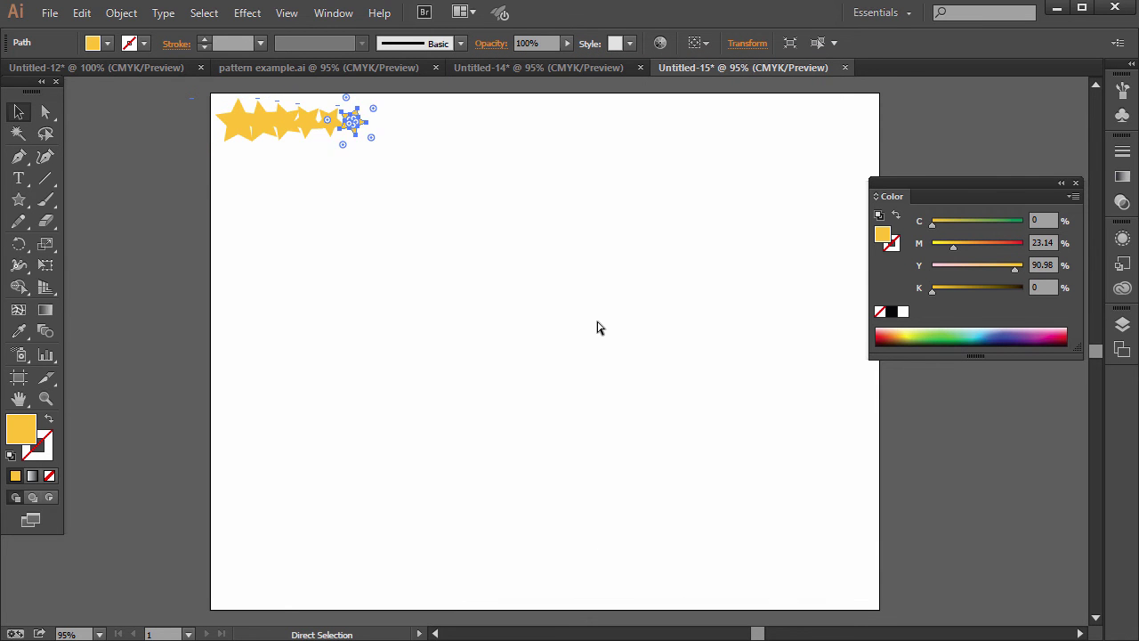
key("ctrl+d")
key("ctrl+d")
key("ctrl+d")
key("ctrl+d")
key("ctrl+d")
key("ctrl+d")
key("ctrl+d")
key("ctrl+d")
key("ctrl+d")
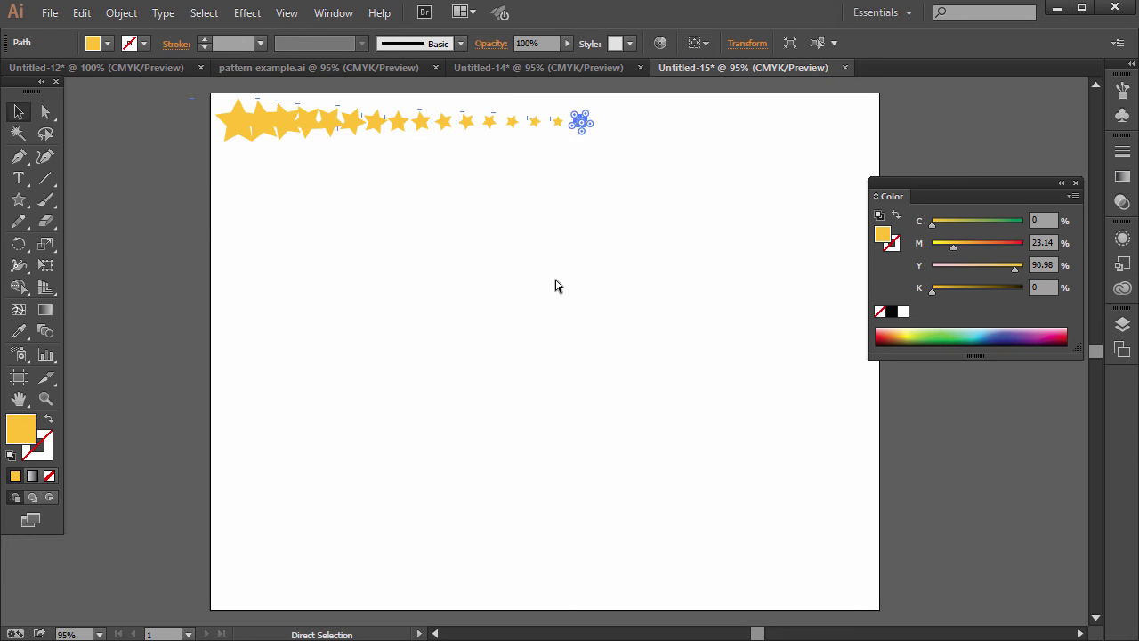
left_click(16, 116)
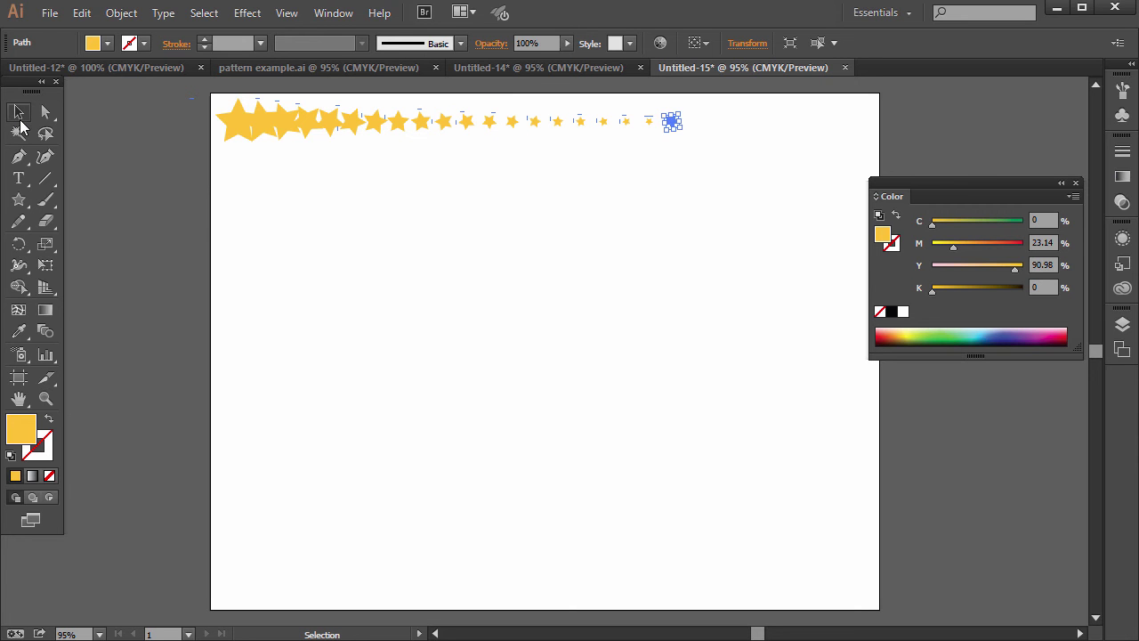
- Duplicate the star row just below the original and rotate the copy 180°
left_click(266, 206)
left_click_drag(156, 283, 734, 109)
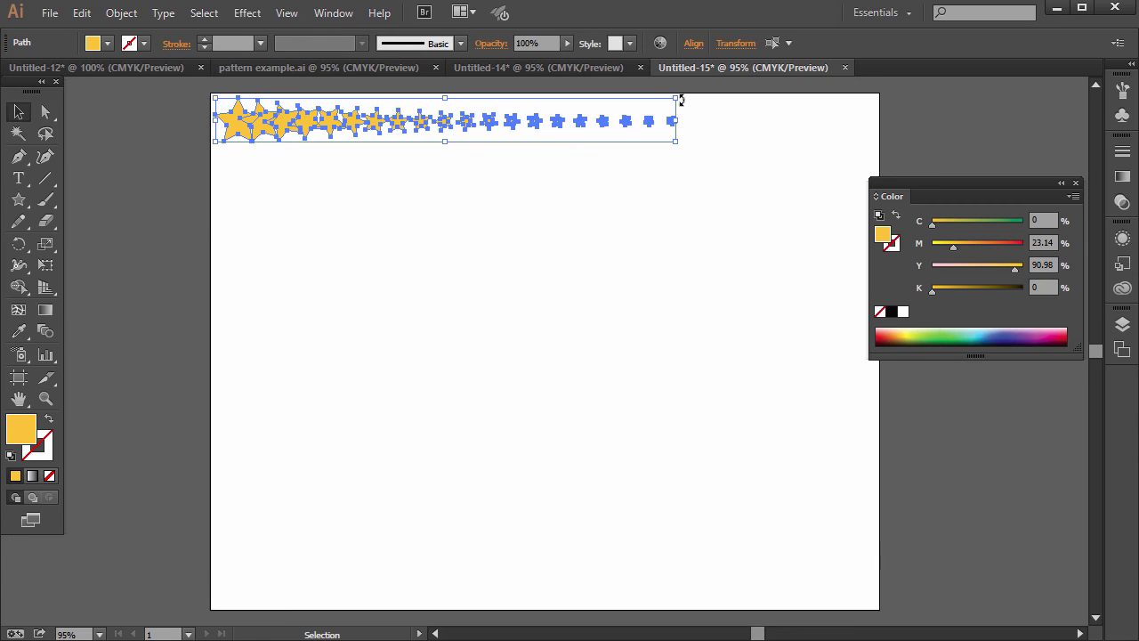
left_click_drag(236, 131, 223, 211)
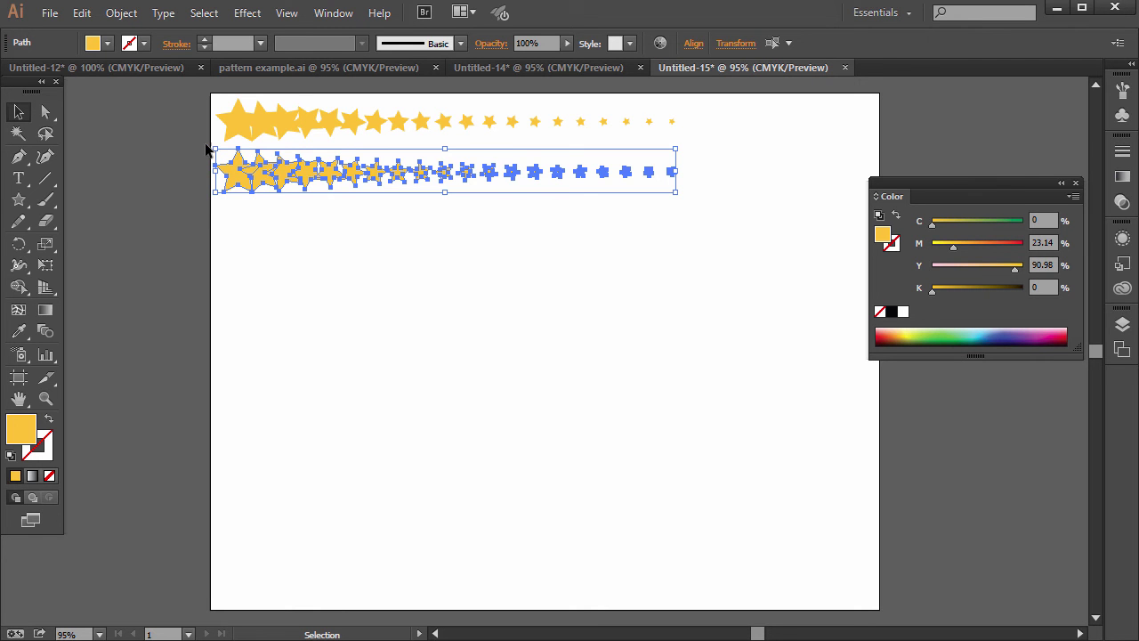
left_click_drag(210, 148, 661, 151)
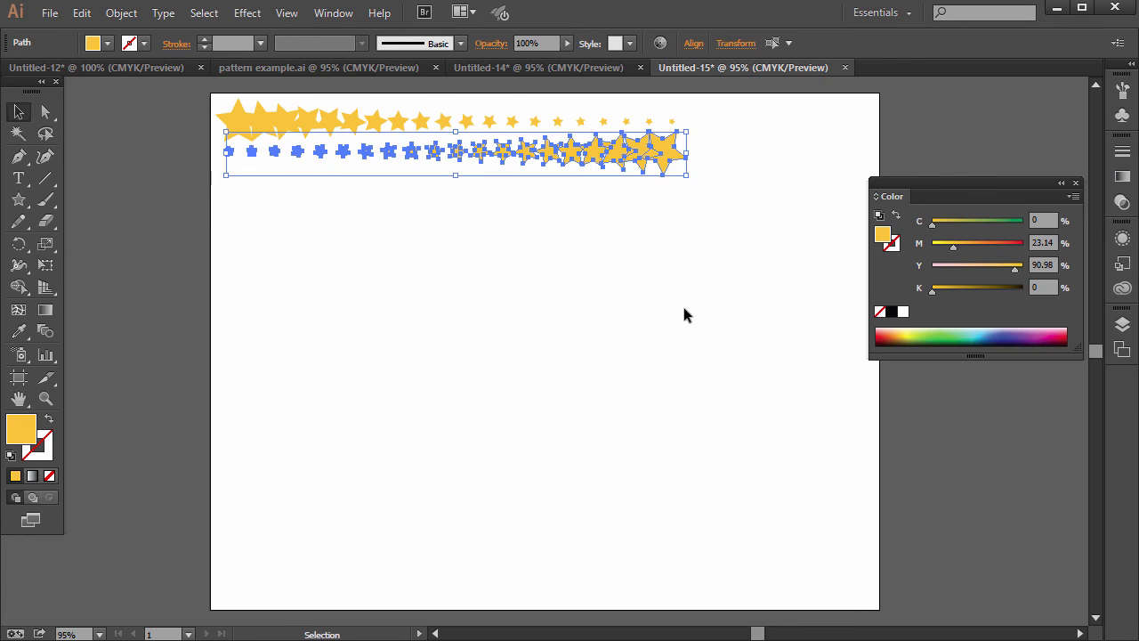
left_click(373, 294)
- Copy both star rows one inch down and repeat with Ctrl+D to fill the page
left_click_drag(226, 275, 747, 94)
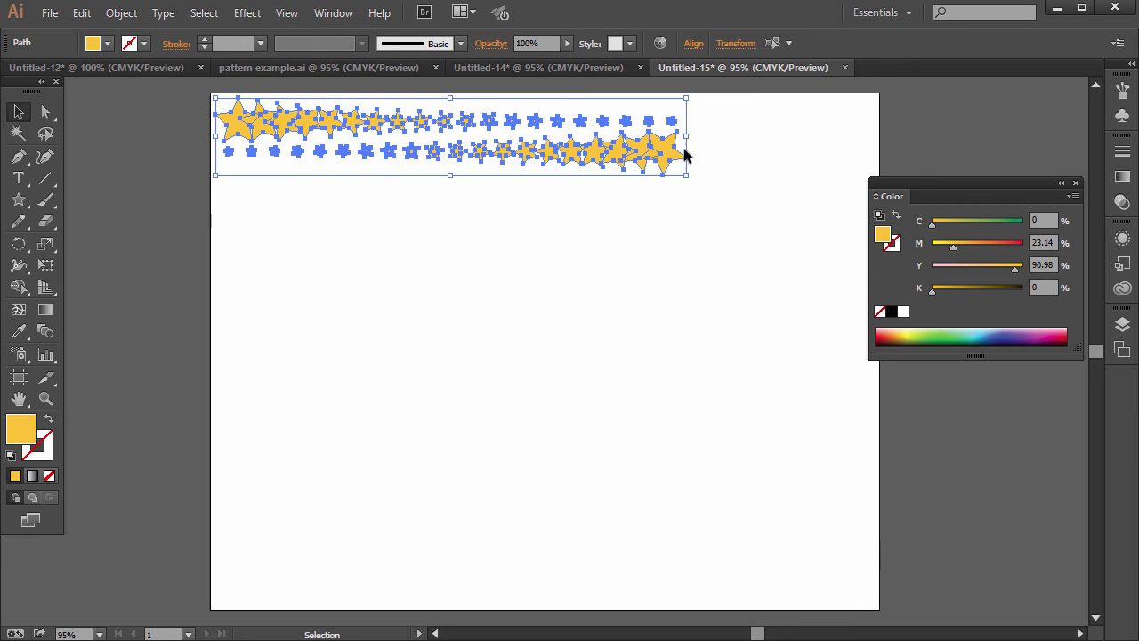
left_click_drag(672, 158, 666, 211)
left_click(664, 336)
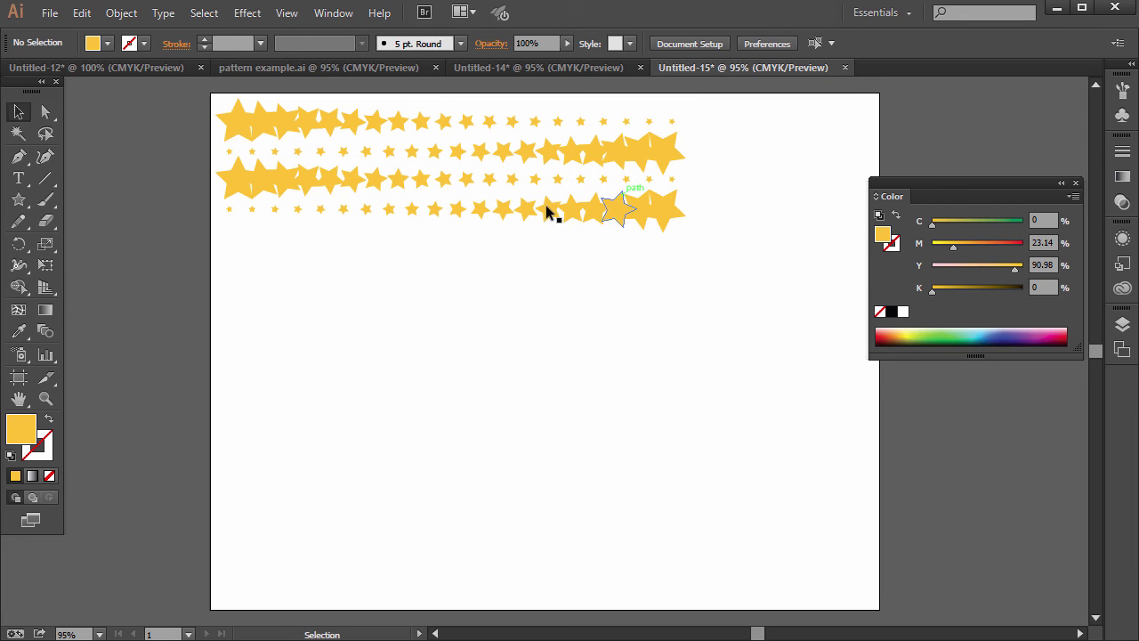
key("ctrl+z")
key("ctrl+z")
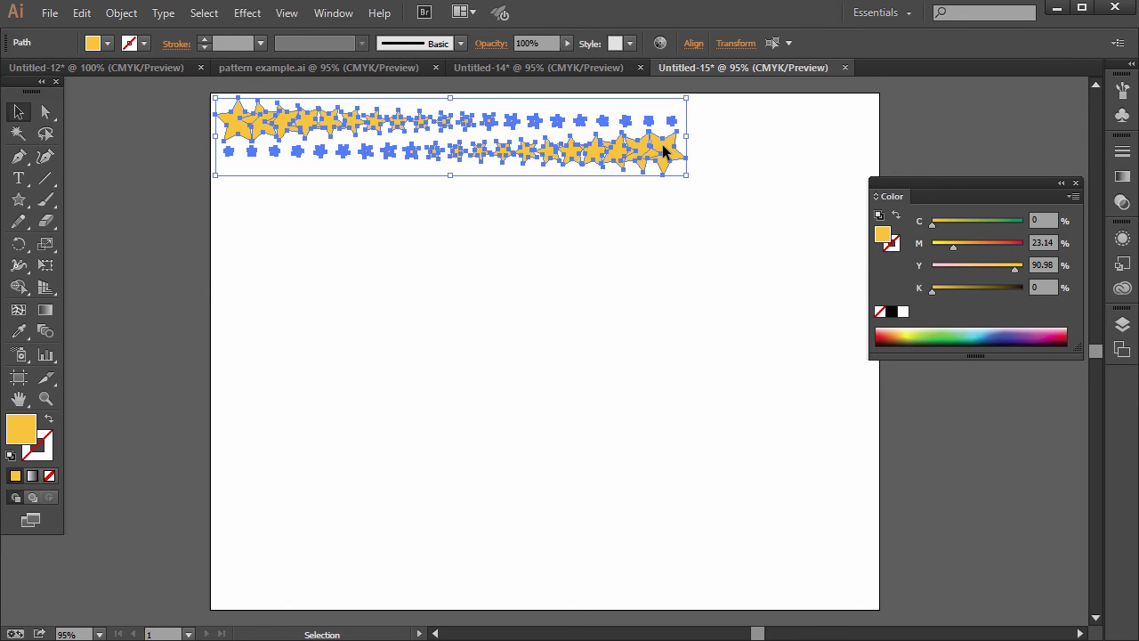
left_click_drag(664, 153, 655, 210)
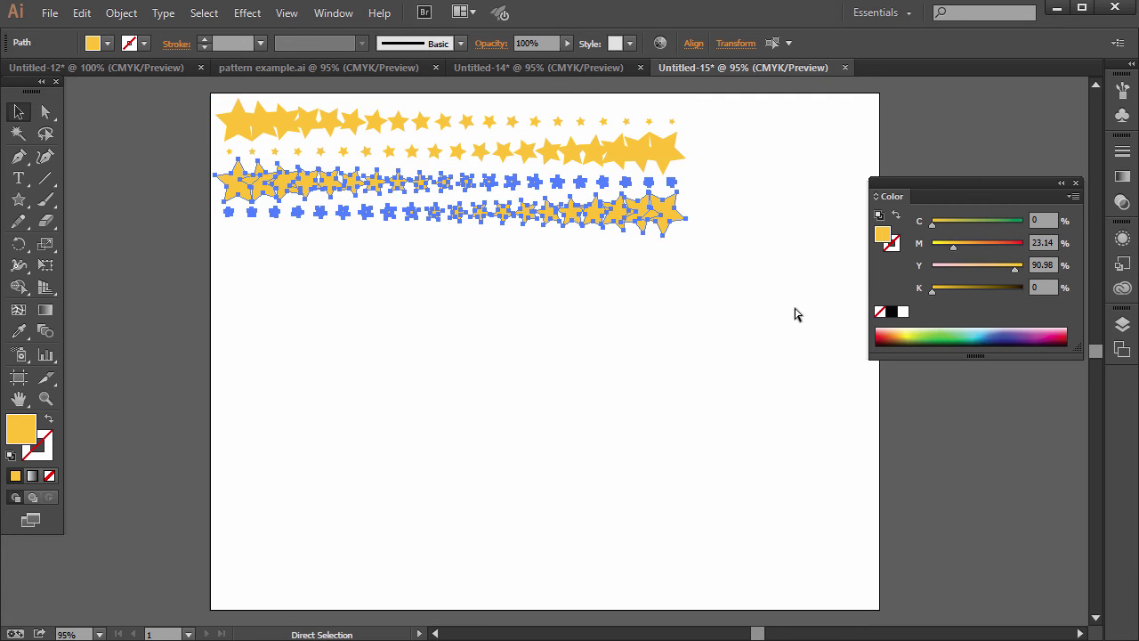
key("ctrl+d")
key("ctrl+d")
key("ctrl+d")
key("ctrl+d")
key("ctrl+d")
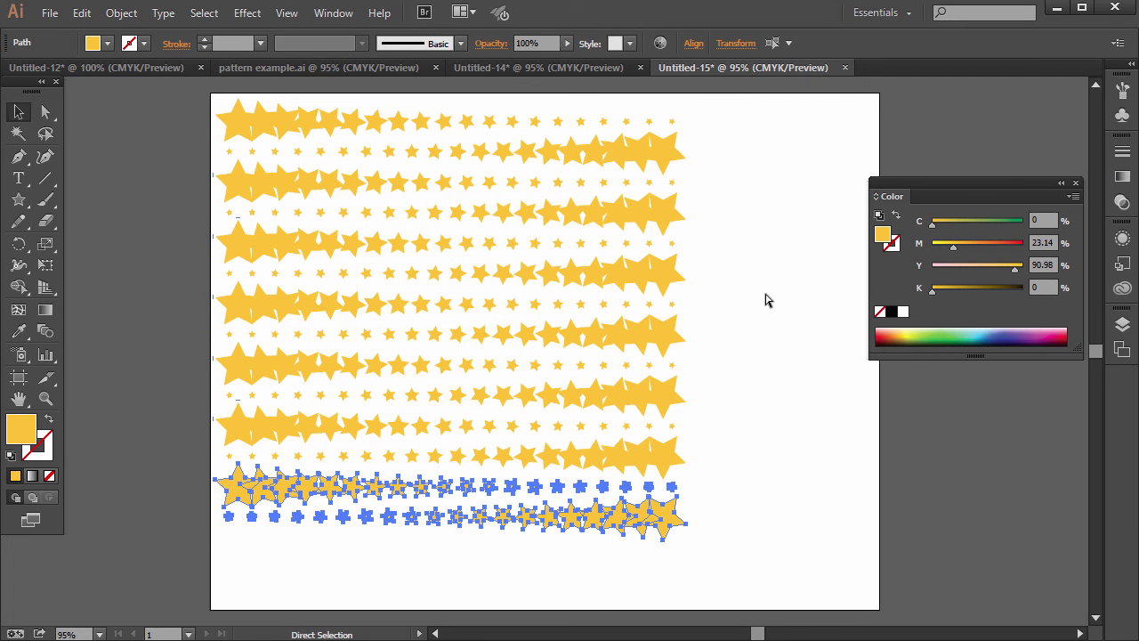
left_click(163, 345)
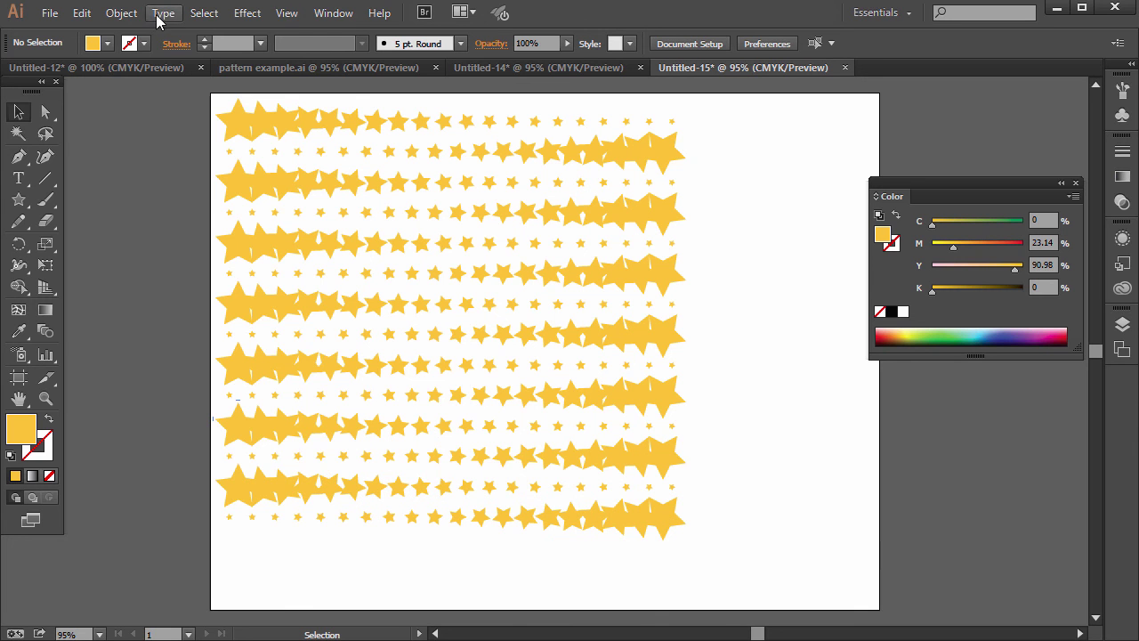
left_click(126, 18)
left_click(125, 18)
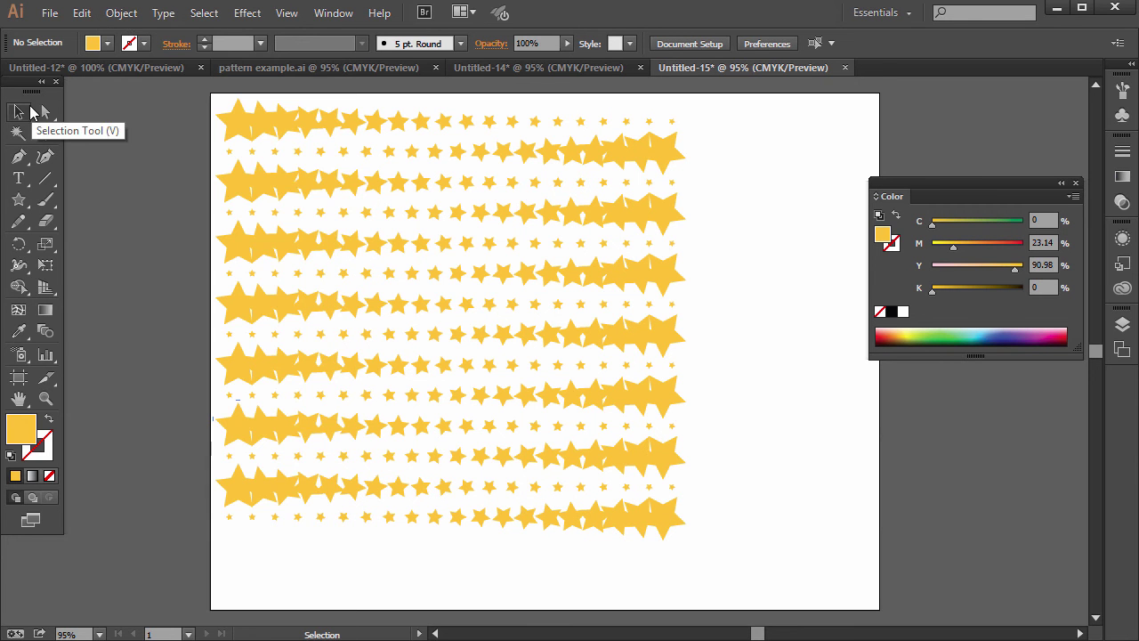
left_click(121, 13)
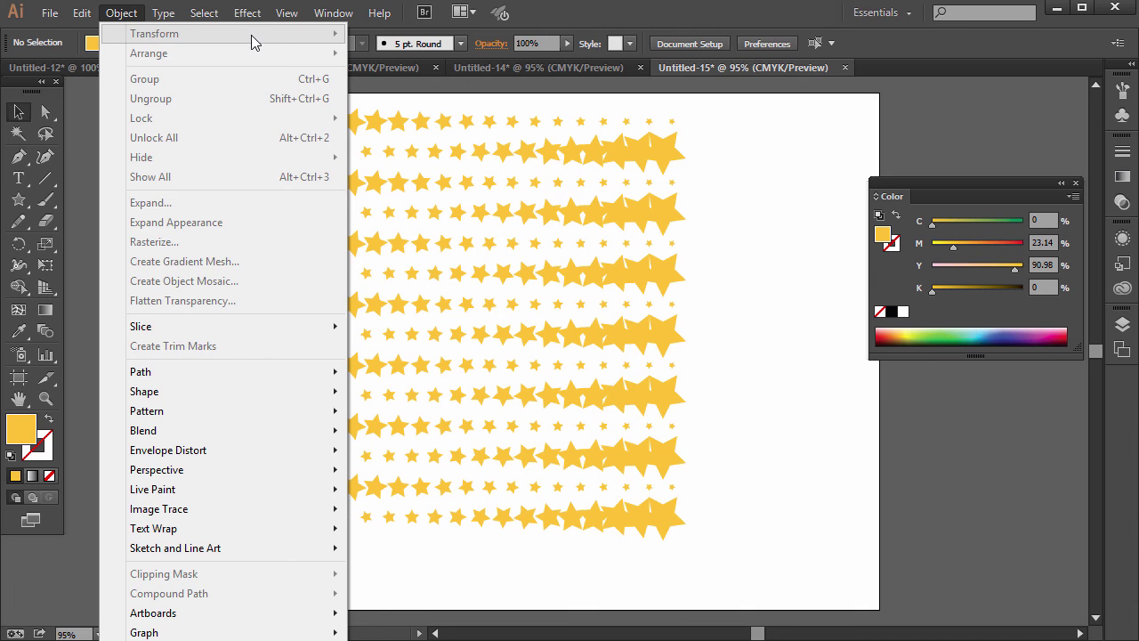
left_click(672, 142)
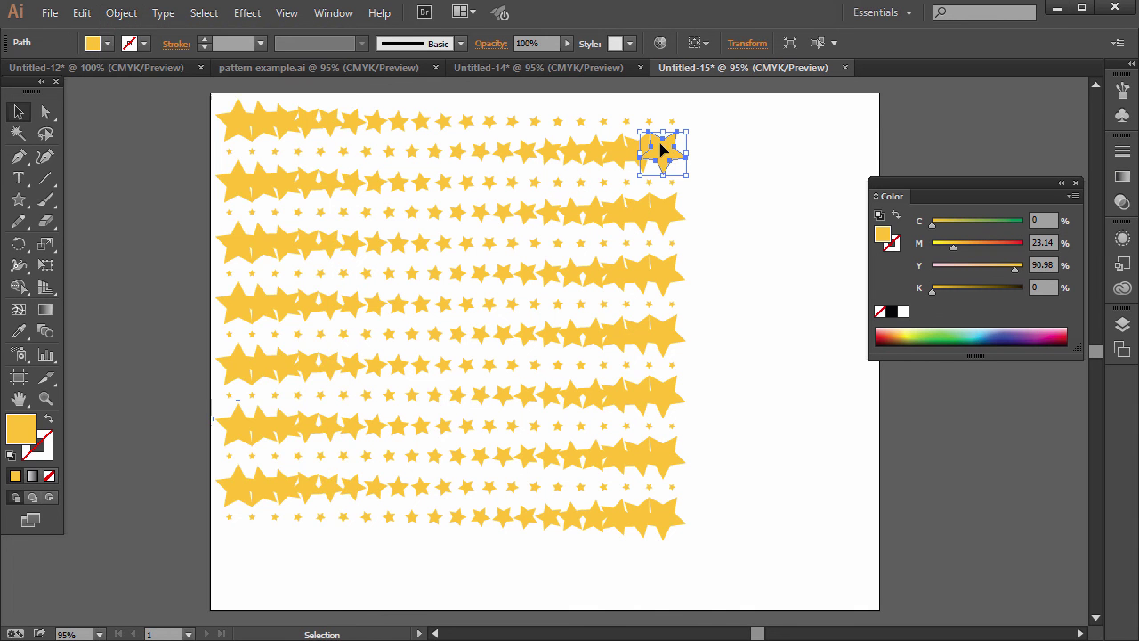
left_click(121, 13)
mouse_move(285, 35)
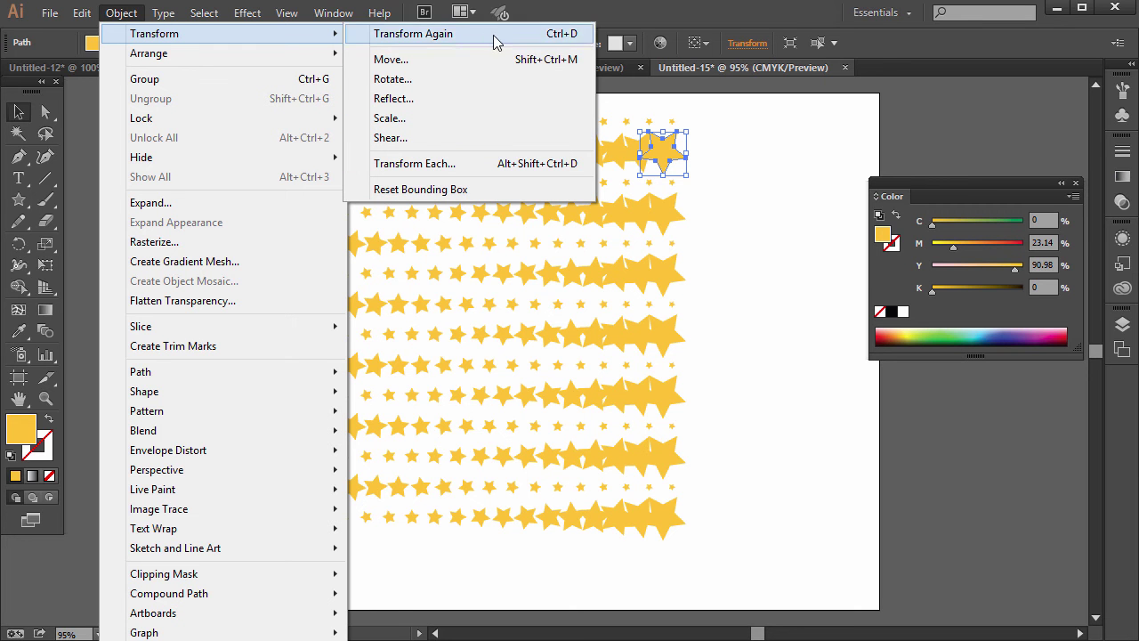
left_click(744, 191)
left_click(746, 194)
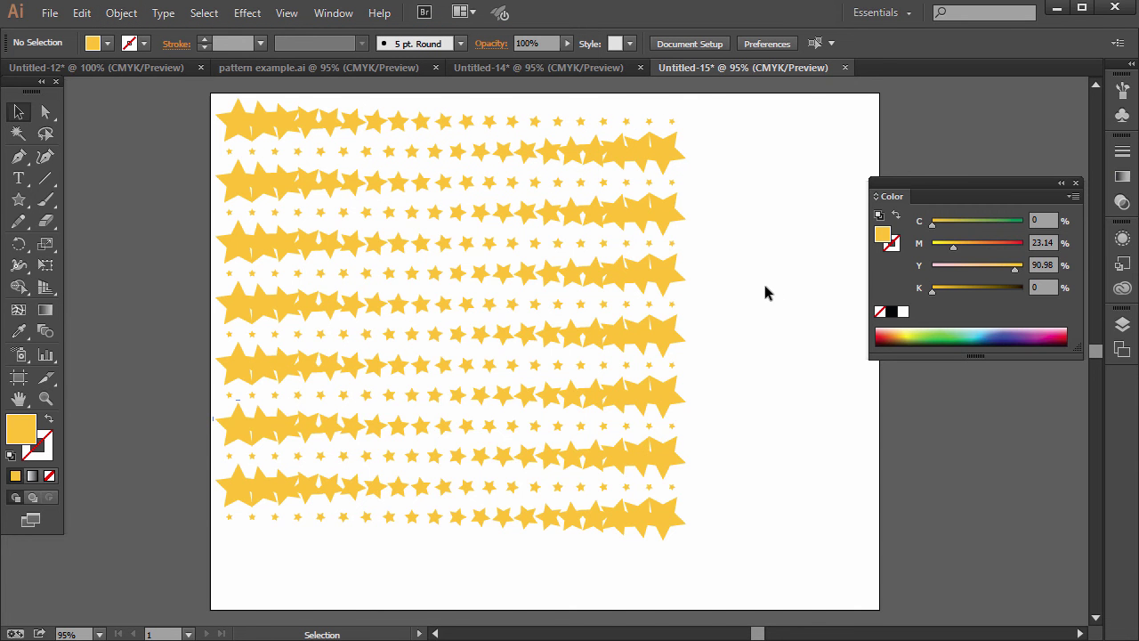
- Recolour two circles in the Untitled-14 grid in shades of blue, then return to Untitled-15
key("ctrl+shift+Tab")
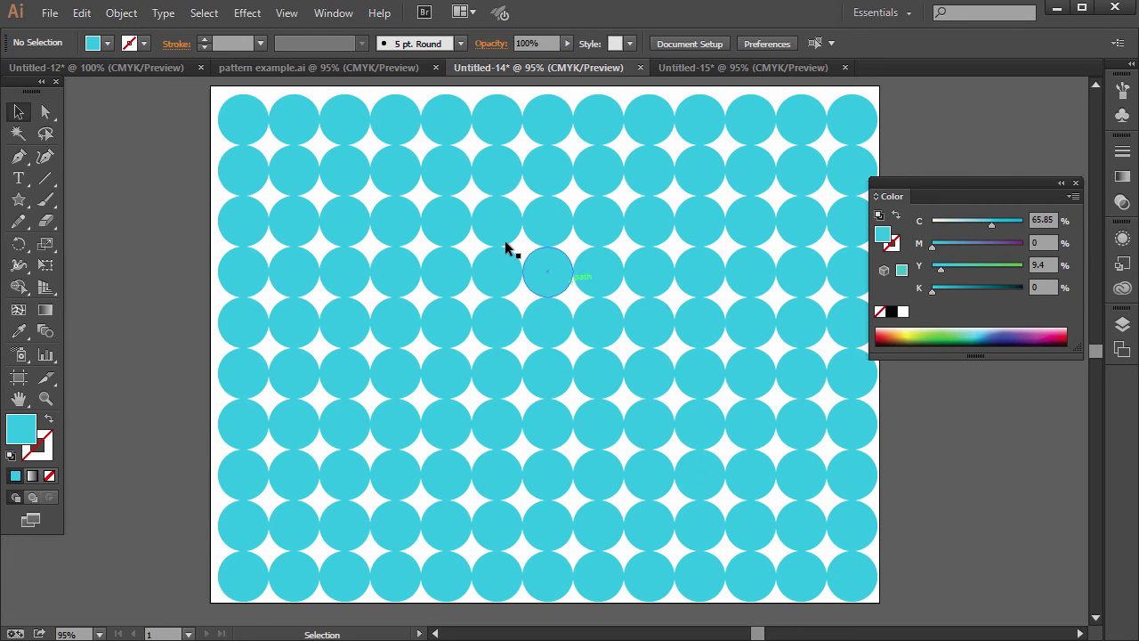
left_click(487, 218)
left_click(990, 331)
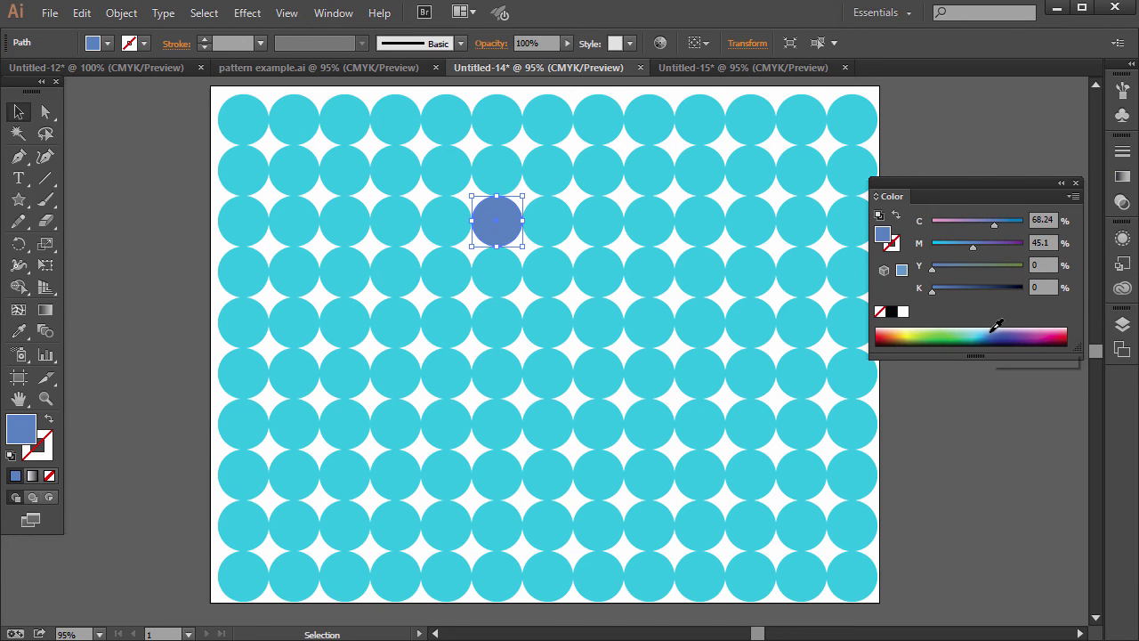
left_click(537, 177)
left_click(1009, 343)
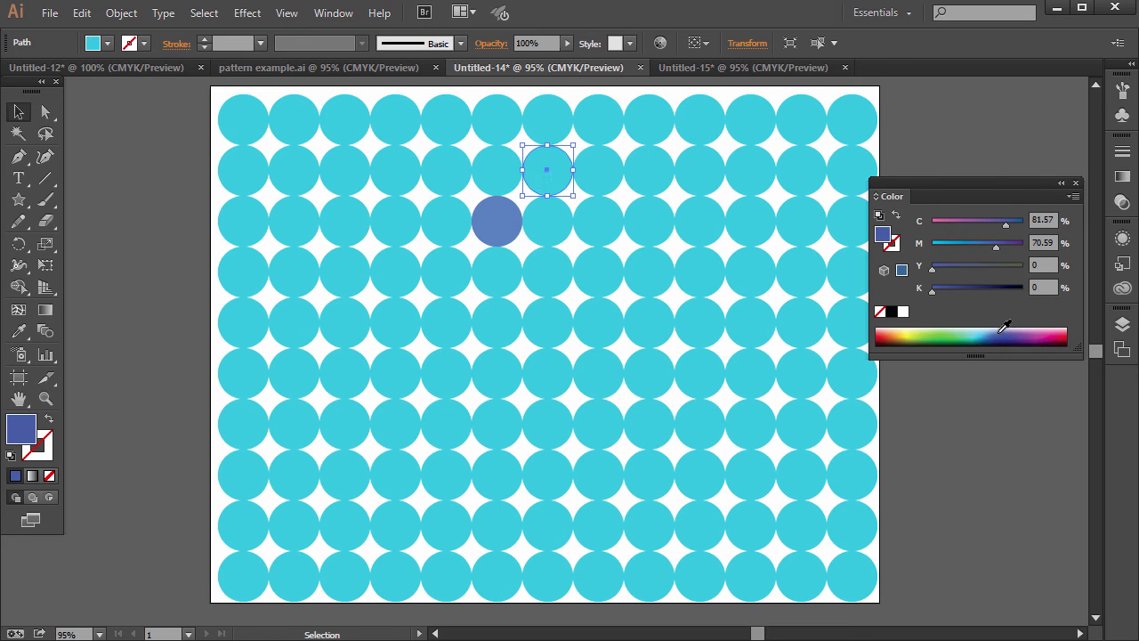
left_click(950, 145)
key("ctrl+Tab")
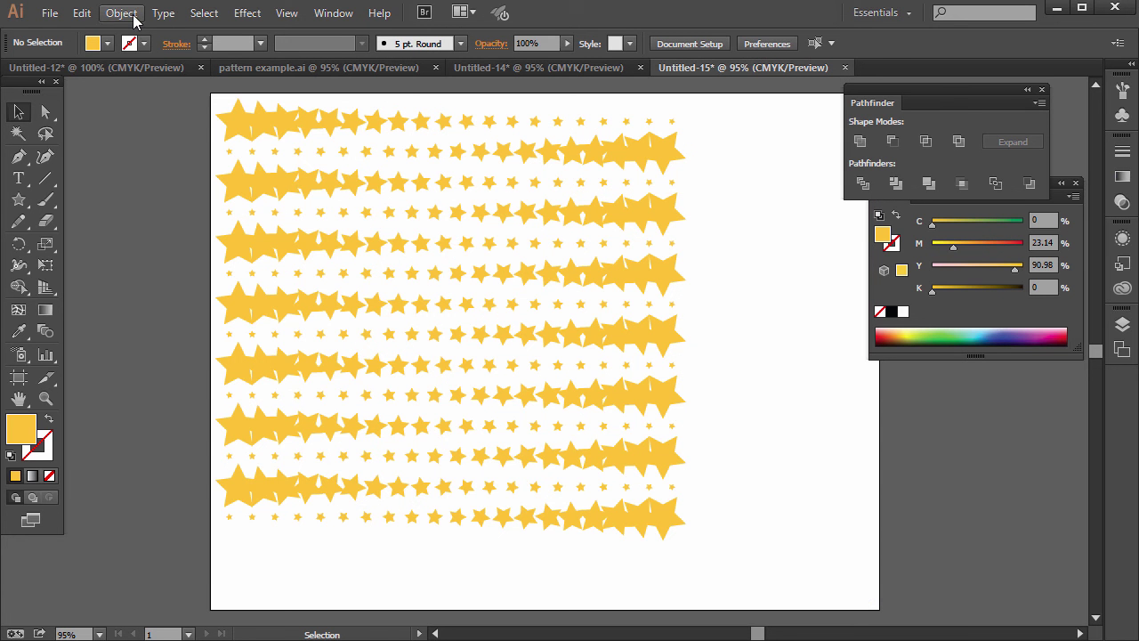